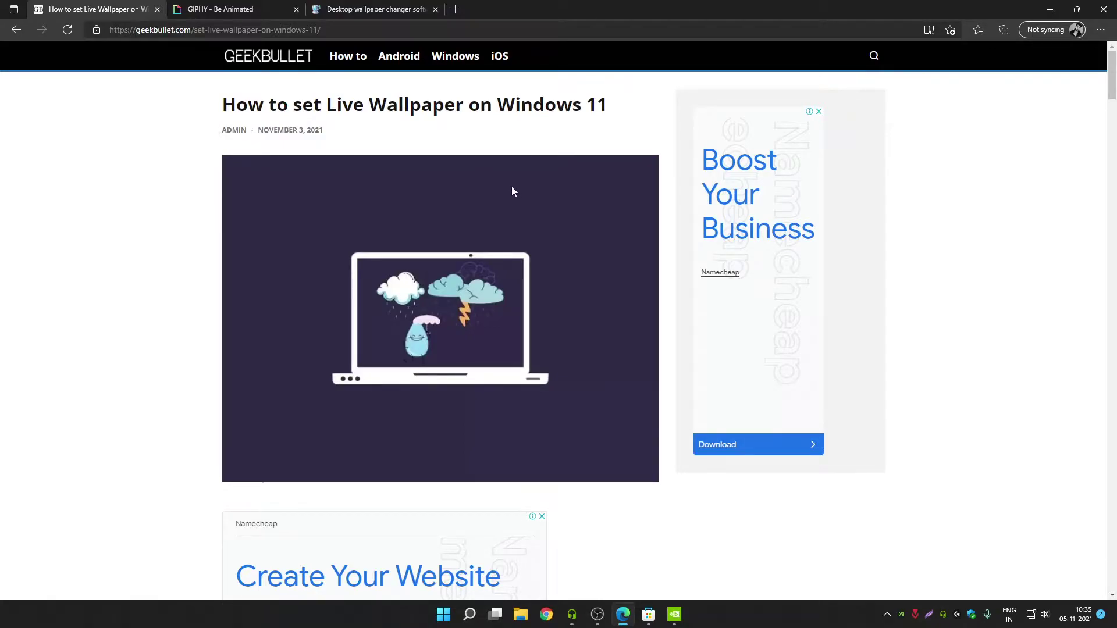
Scroll through the article, minimize Edge, and unpin Microsoft Store from the taskbar.
scroll(585, 319, down, 10)
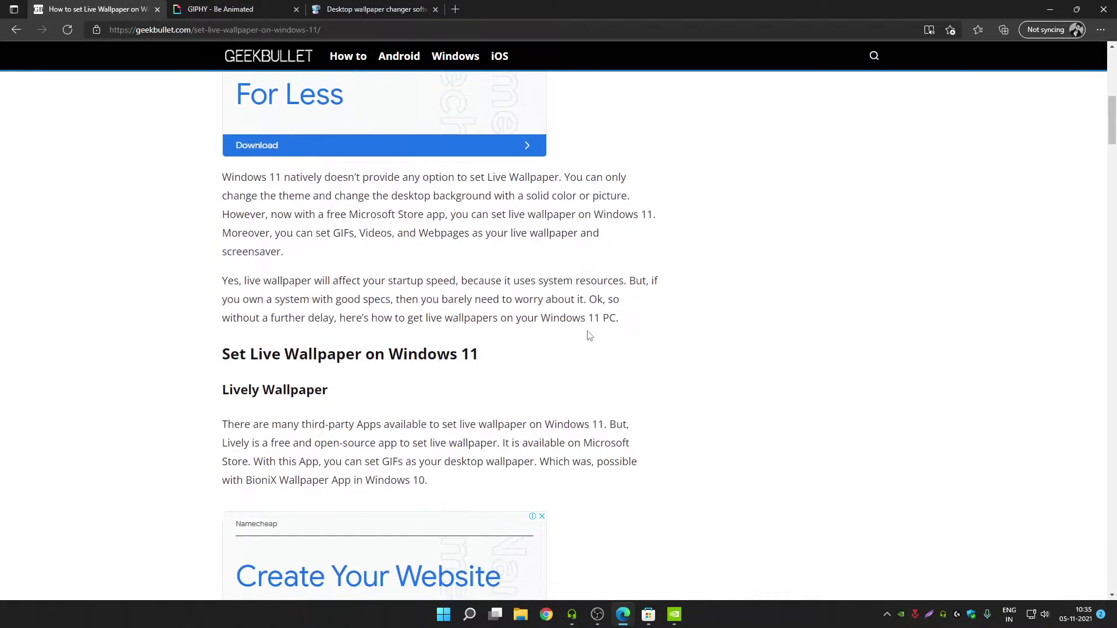
scroll(594, 346, down, 15)
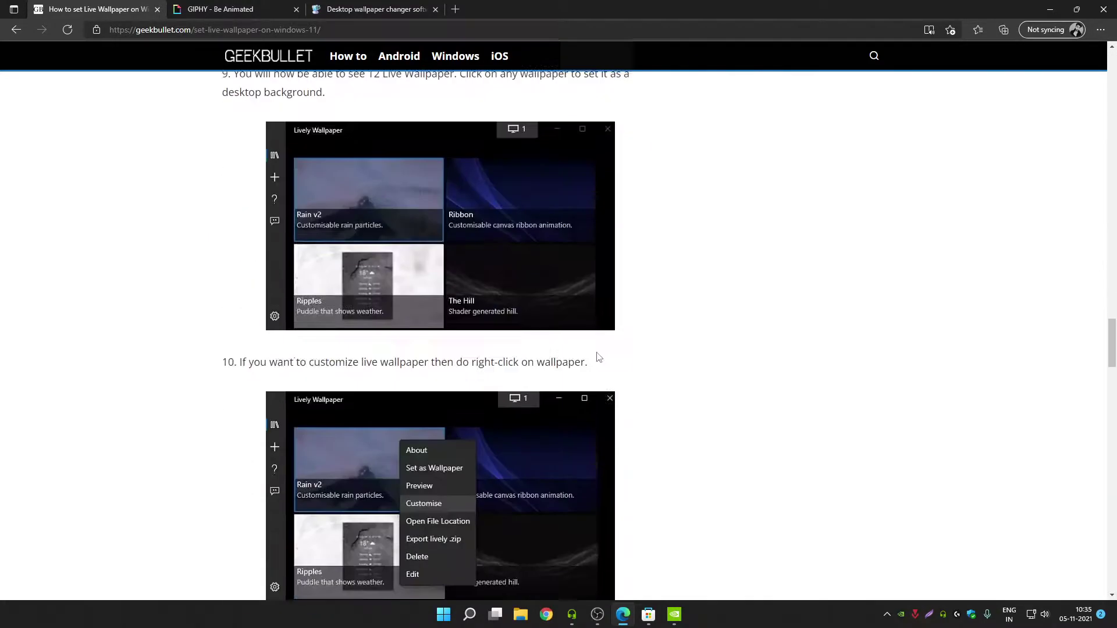
scroll(594, 351, down, 4)
drag(1111, 381, 1111, 74)
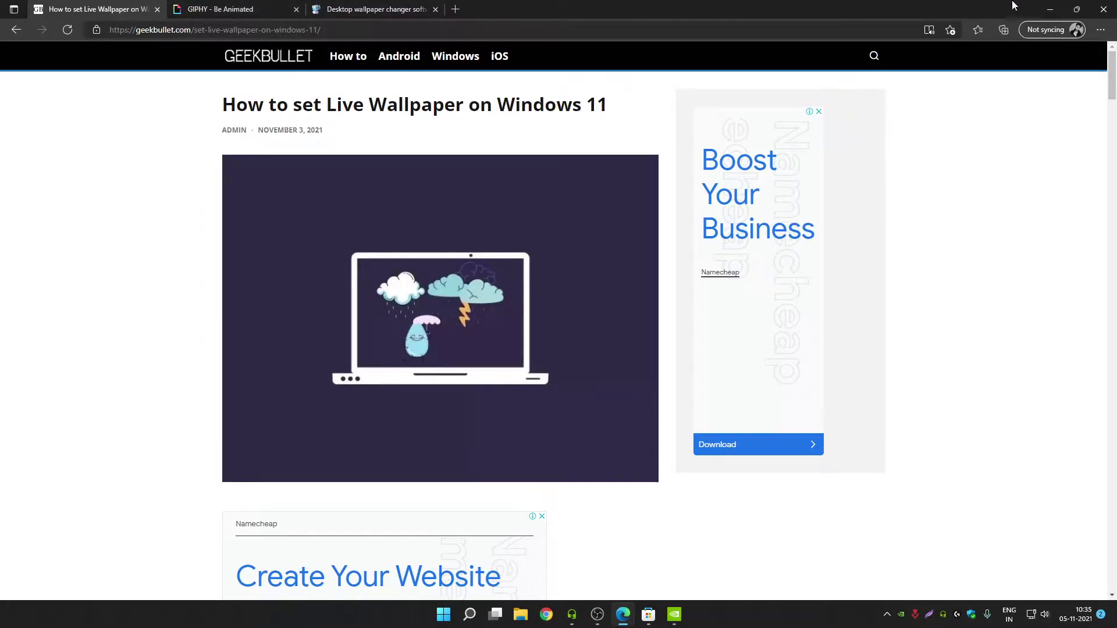
click(1050, 9)
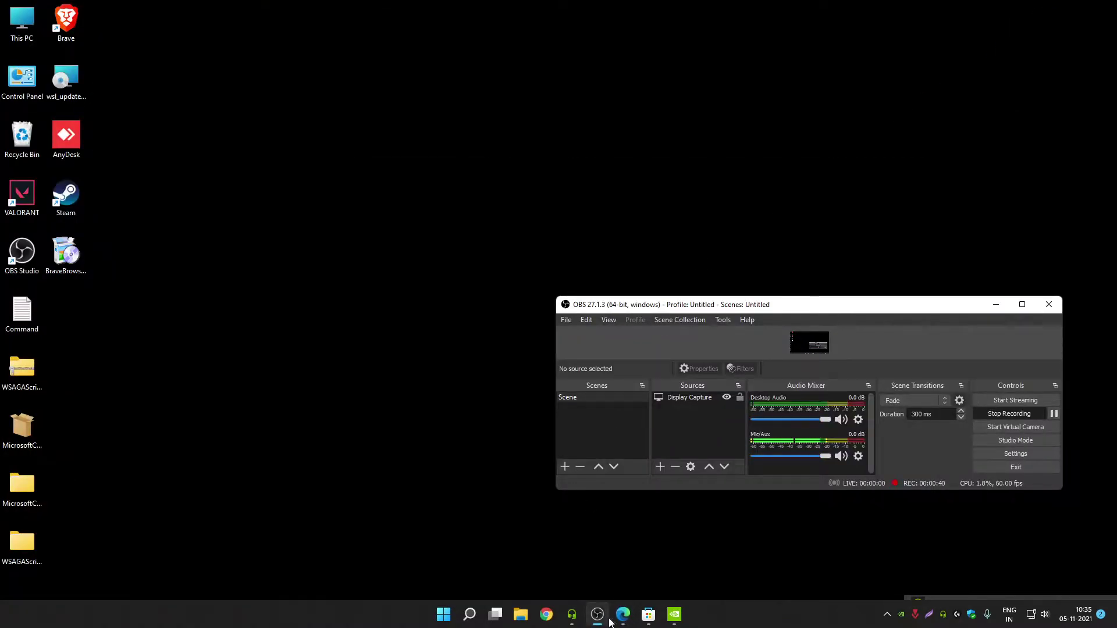
right_click(648, 614)
click(643, 582)
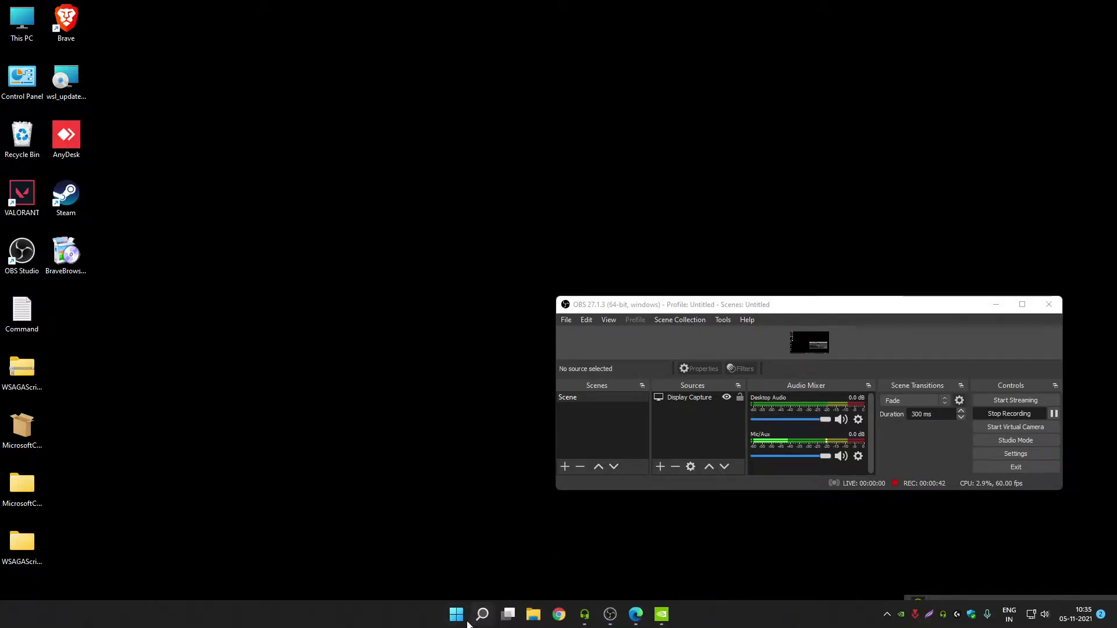
Search Windows for 'Micro' and launch Microsoft Store from the best match.
click(482, 616)
text(Micro)
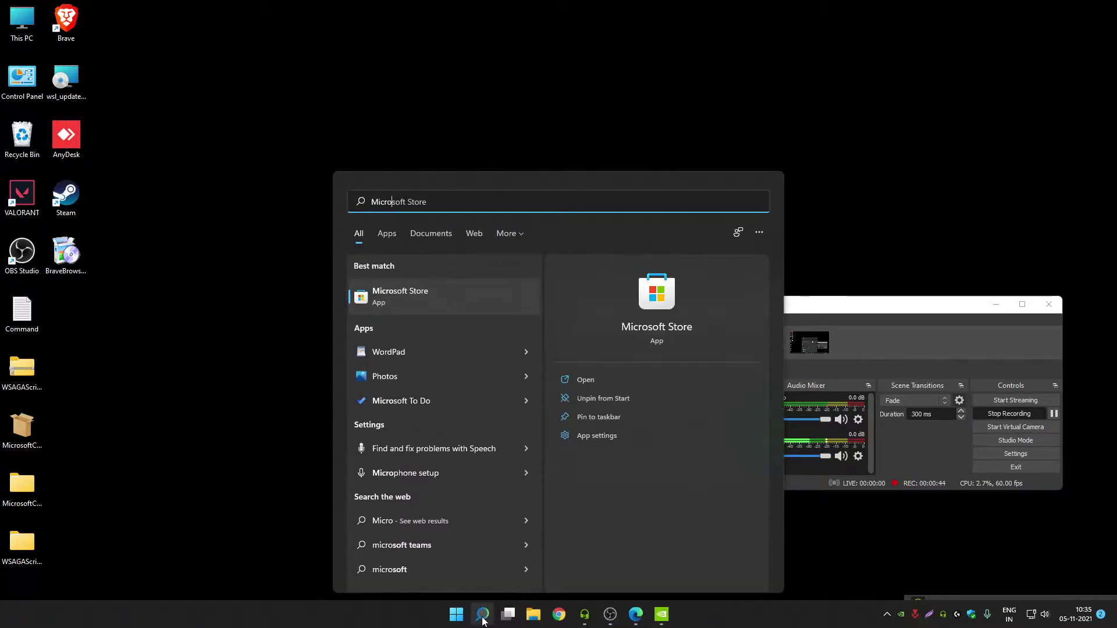
click(589, 378)
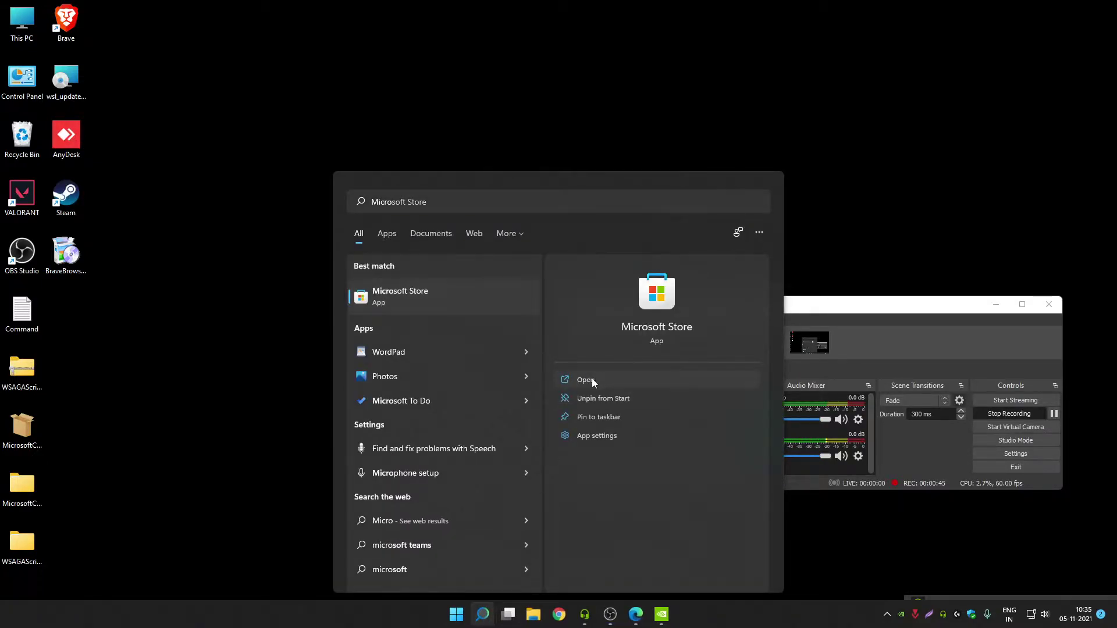
click(623, 378)
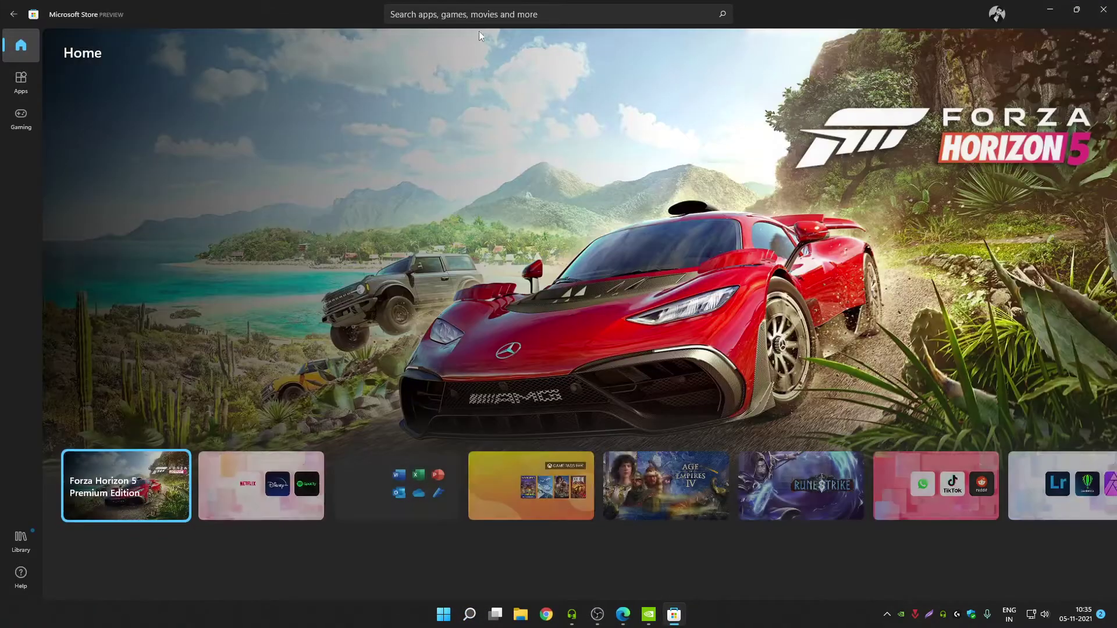
Search the Store for 'Lively Wallppae' and open the Lively Wallpaper app page.
click(482, 20)
text(Livel)
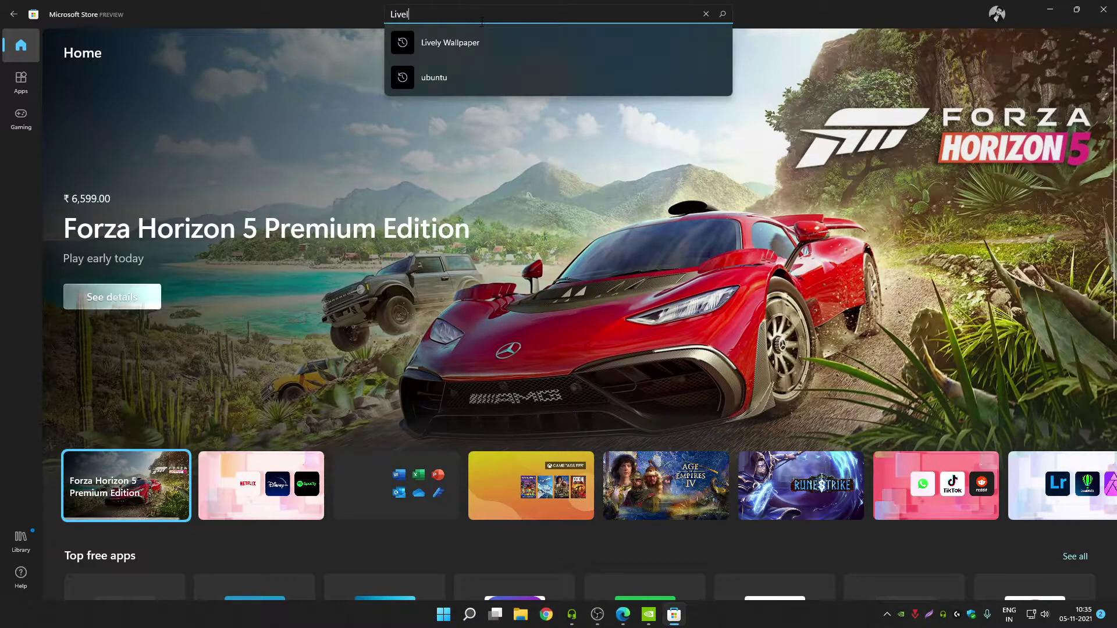
text(y Wallppae)
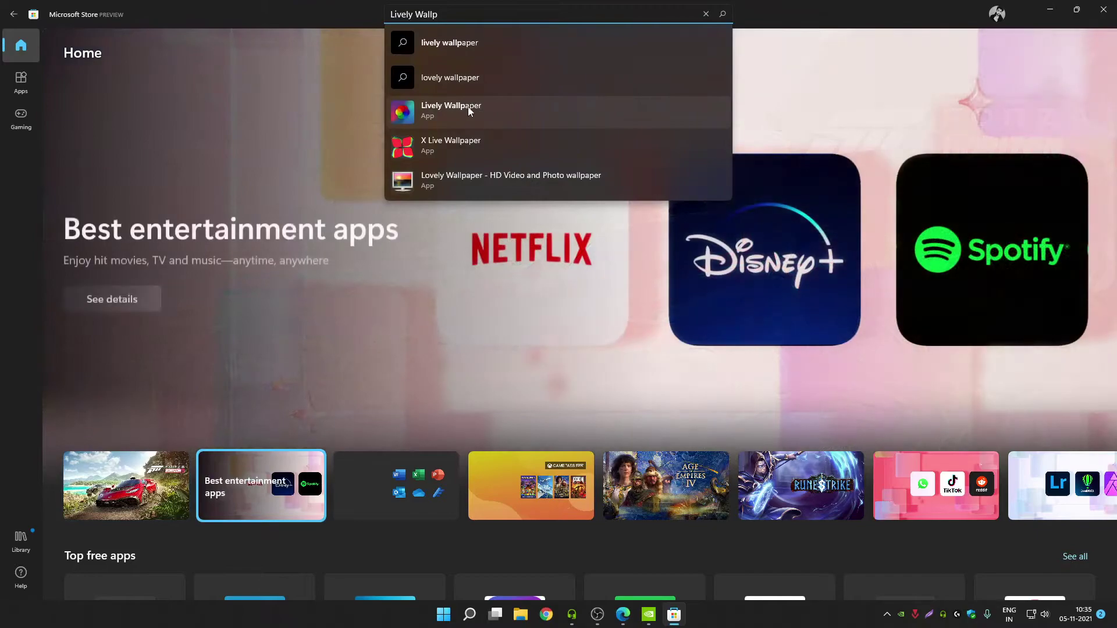
click(469, 109)
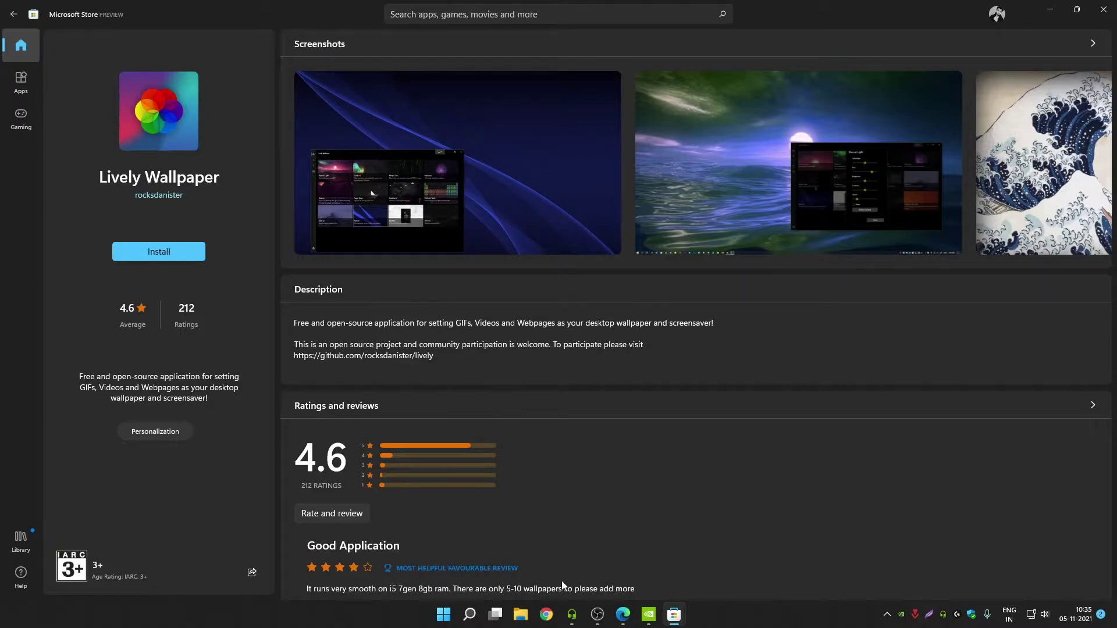
Close the BioniX Wallpaper Changer tab in Edge, then return to the Lively Wallpaper Store page.
click(622, 612)
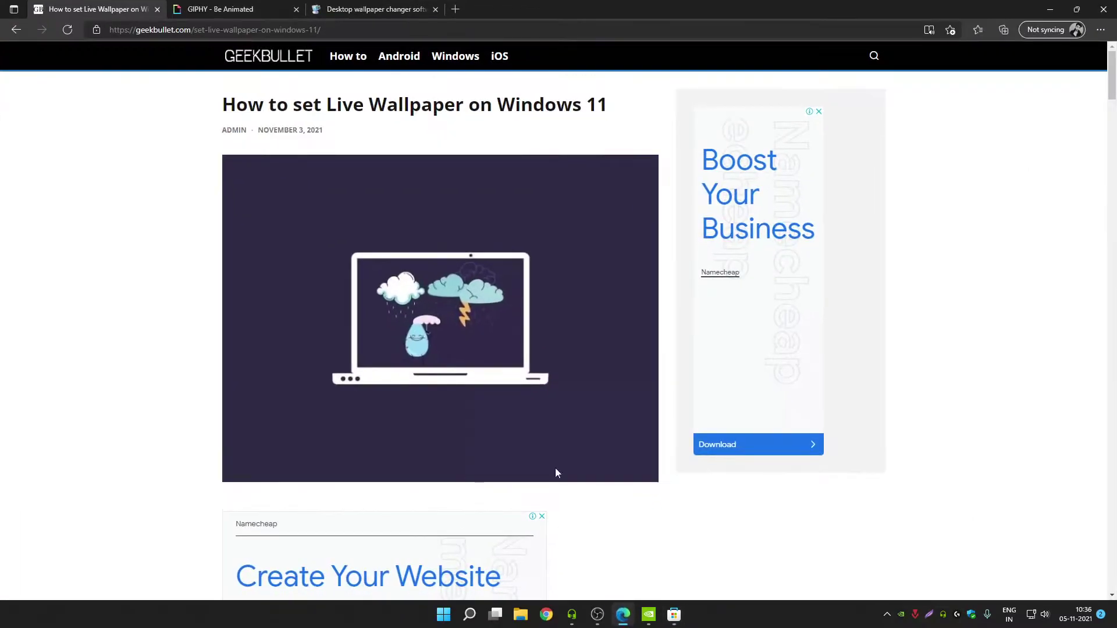
click(372, 8)
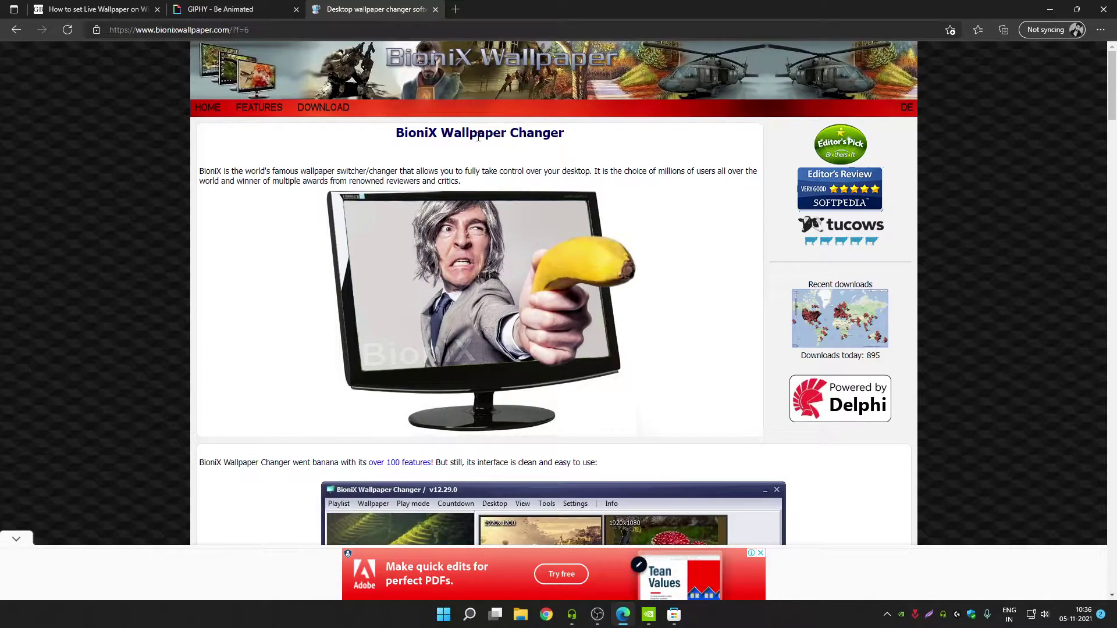
drag(618, 139, 401, 124)
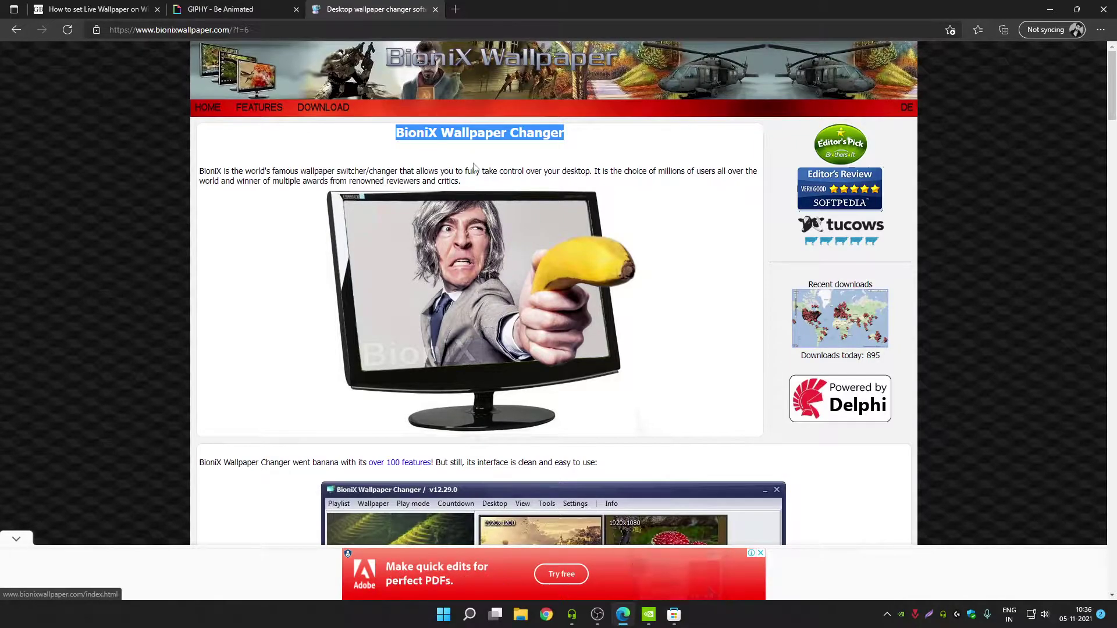
click(437, 10)
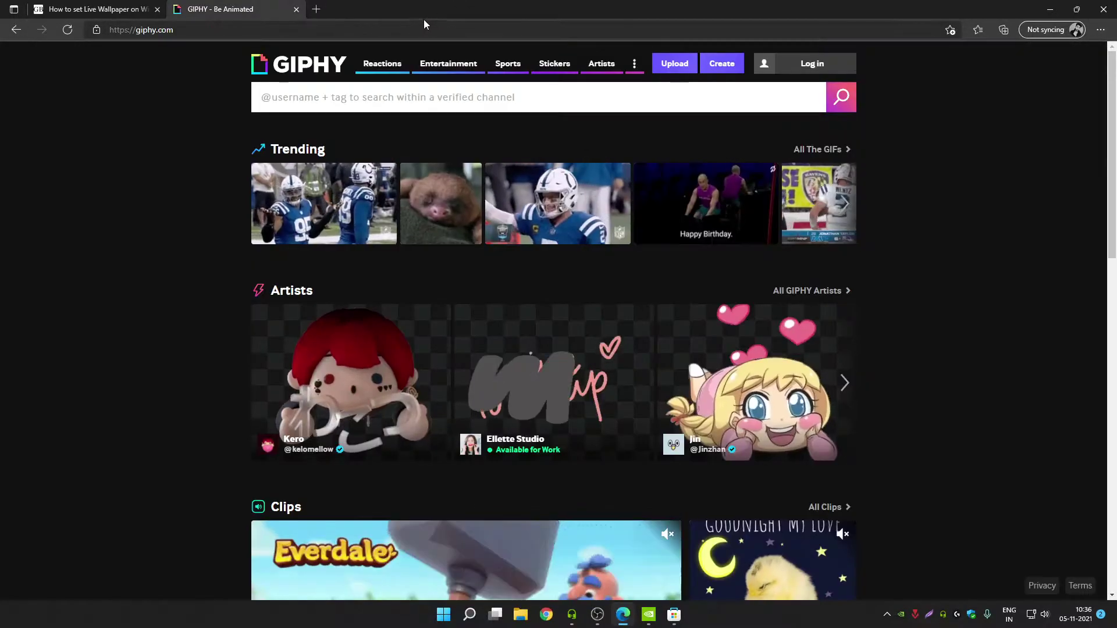
click(1050, 10)
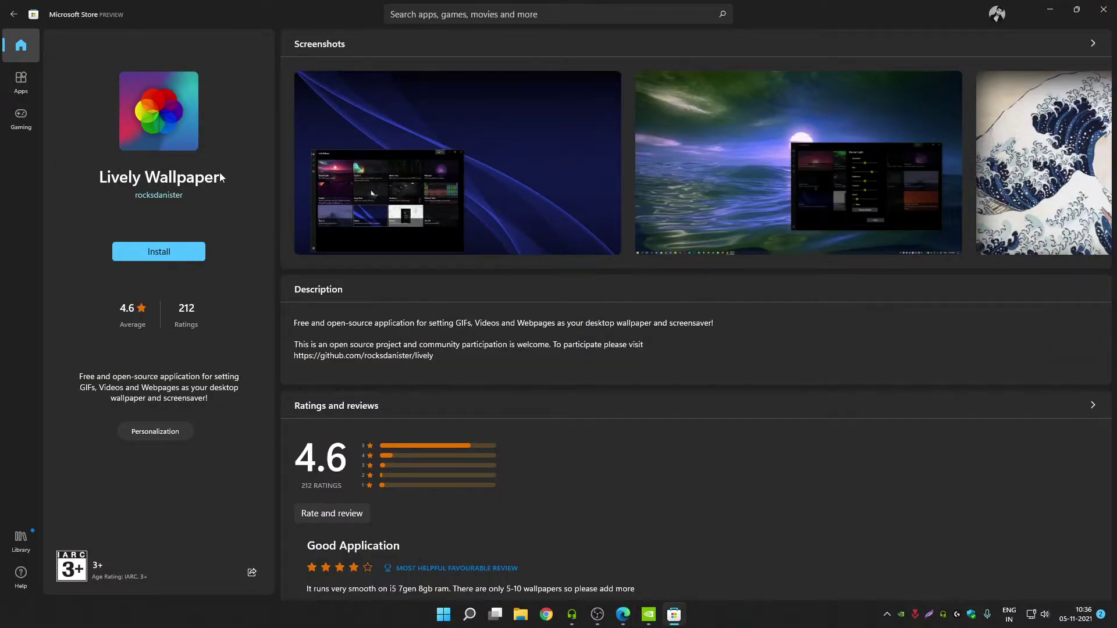
Install Lively Wallpaper, browsing its screenshots during the download, then minimize the Store.
click(170, 250)
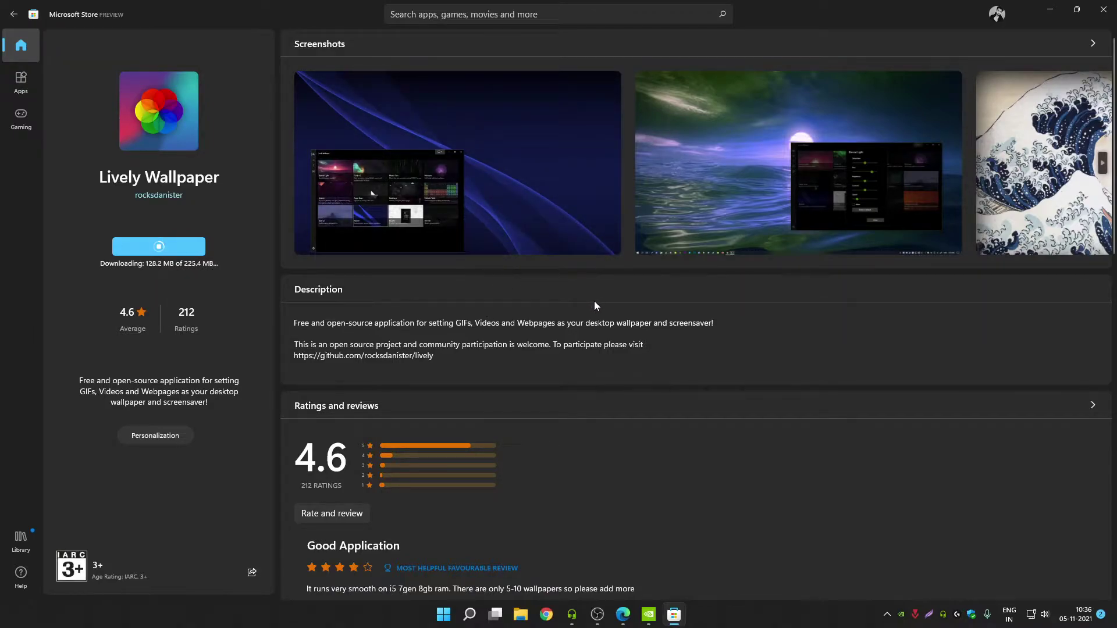
click(1102, 165)
click(1101, 166)
click(1101, 166)
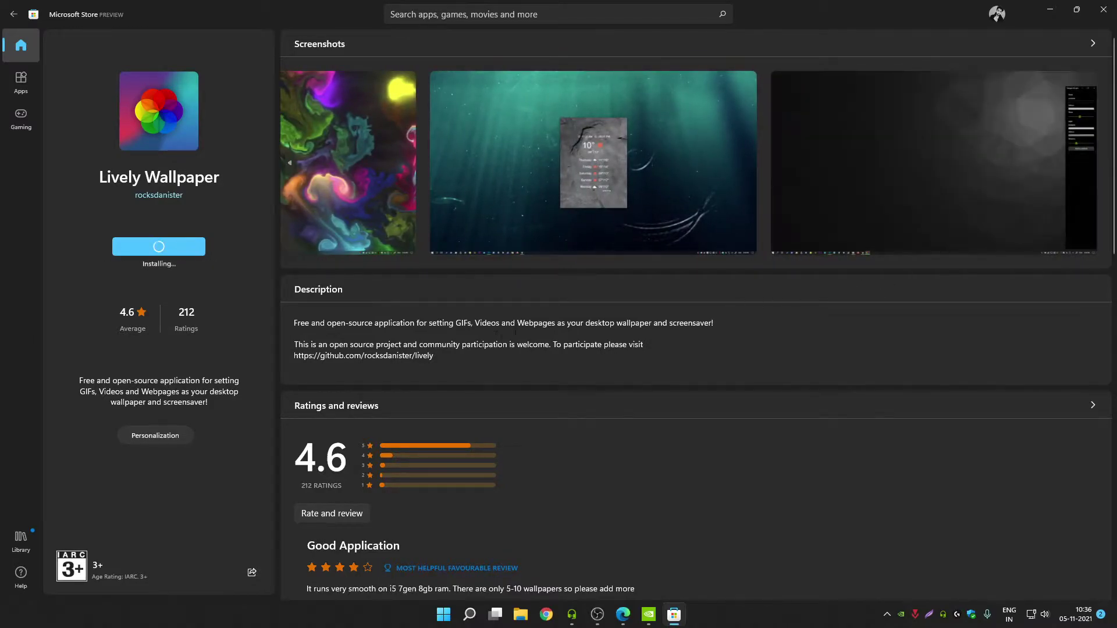
scroll(691, 399, down, 8)
scroll(835, 392, down, 4)
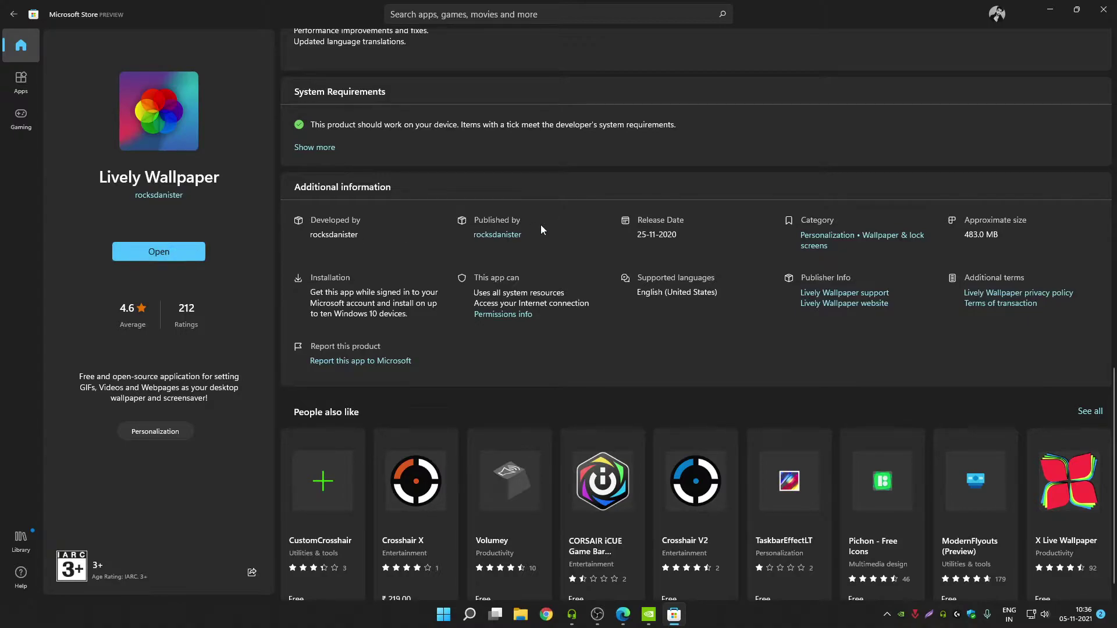
click(1048, 16)
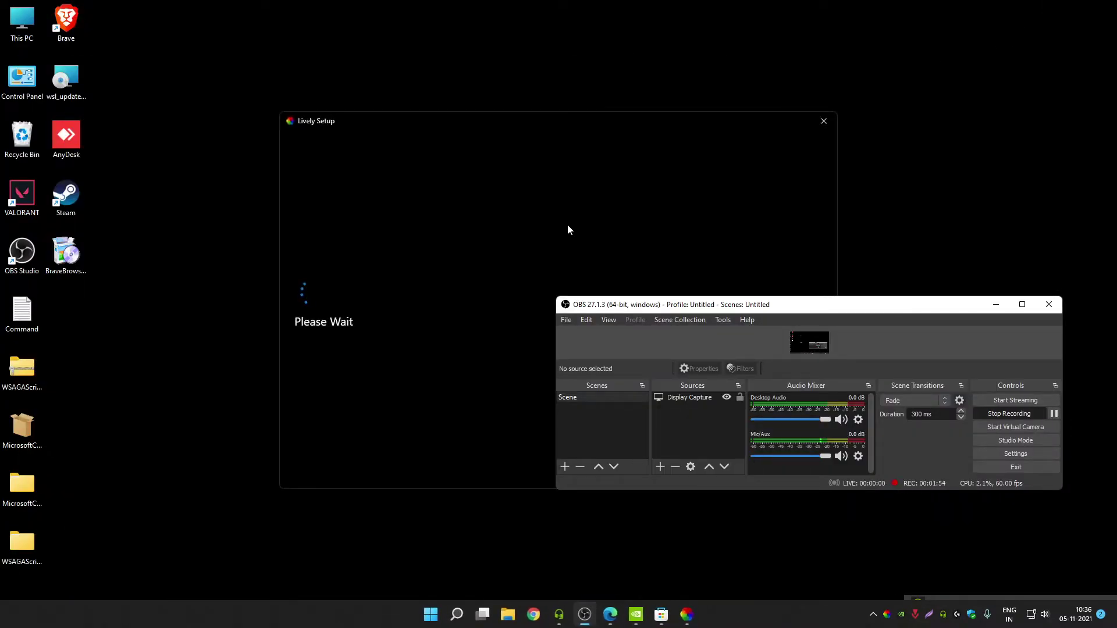
Minimize OBS, pass the Lively setup Welcome page, and keep Start with Windows On.
click(996, 305)
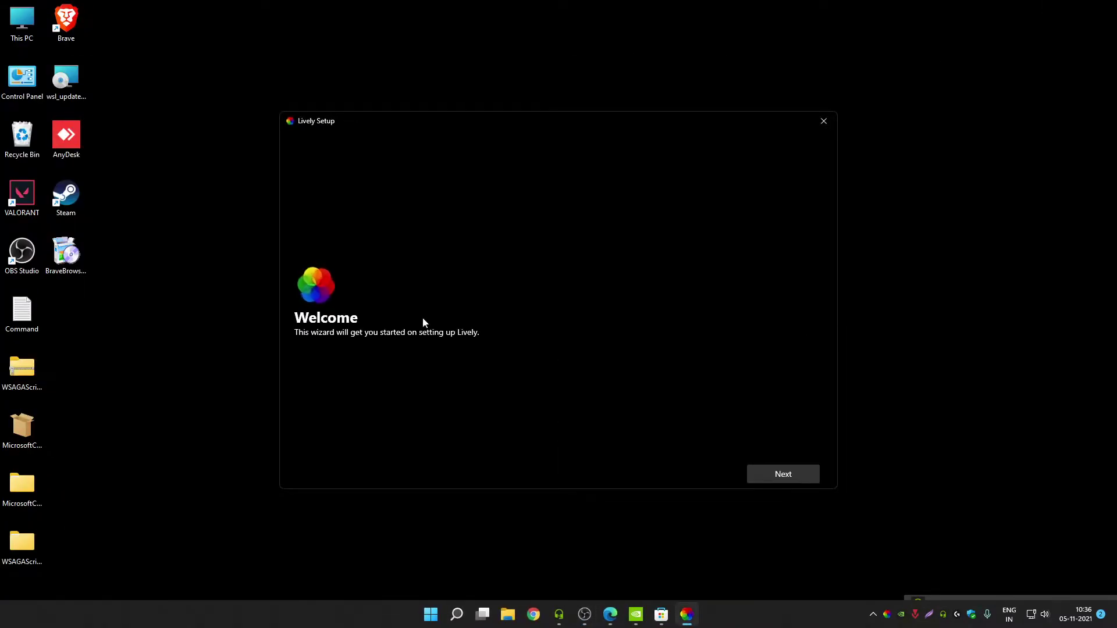
click(791, 477)
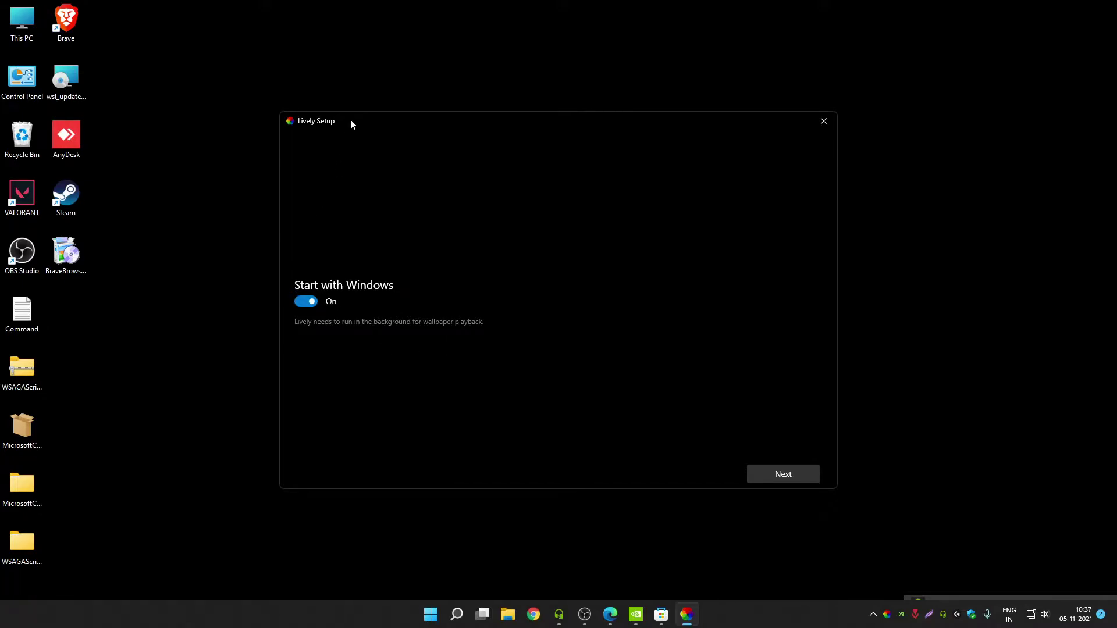
drag(350, 121, 381, 109)
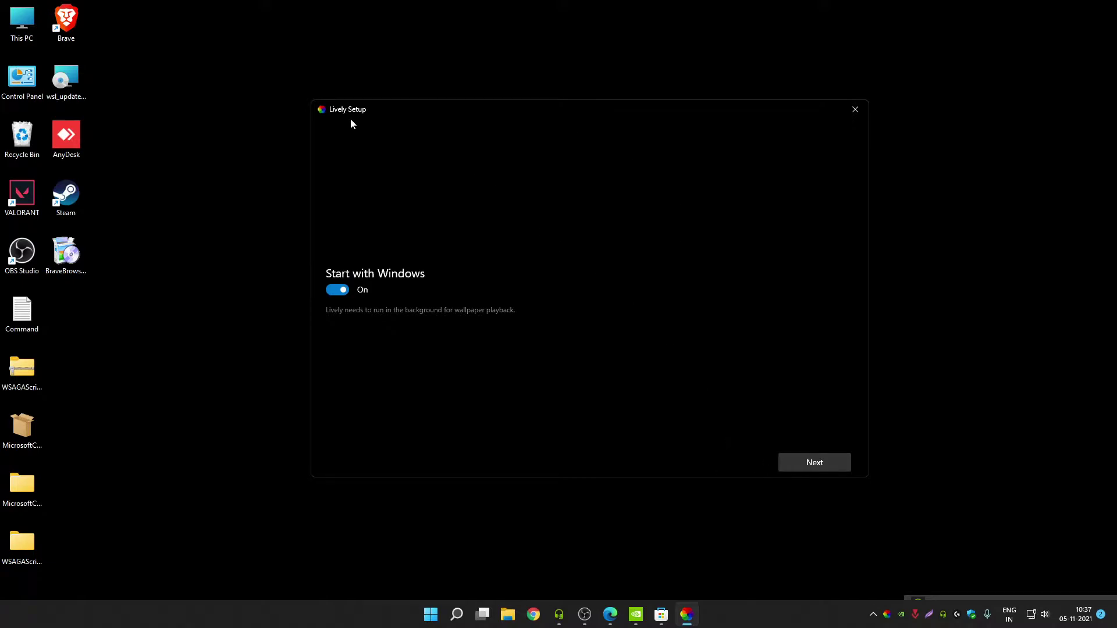
mouse_move(351, 119)
mouse_down()
mouse_move(371, 105)
mouse_move(340, 128)
mouse_move(342, 106)
mouse_up()
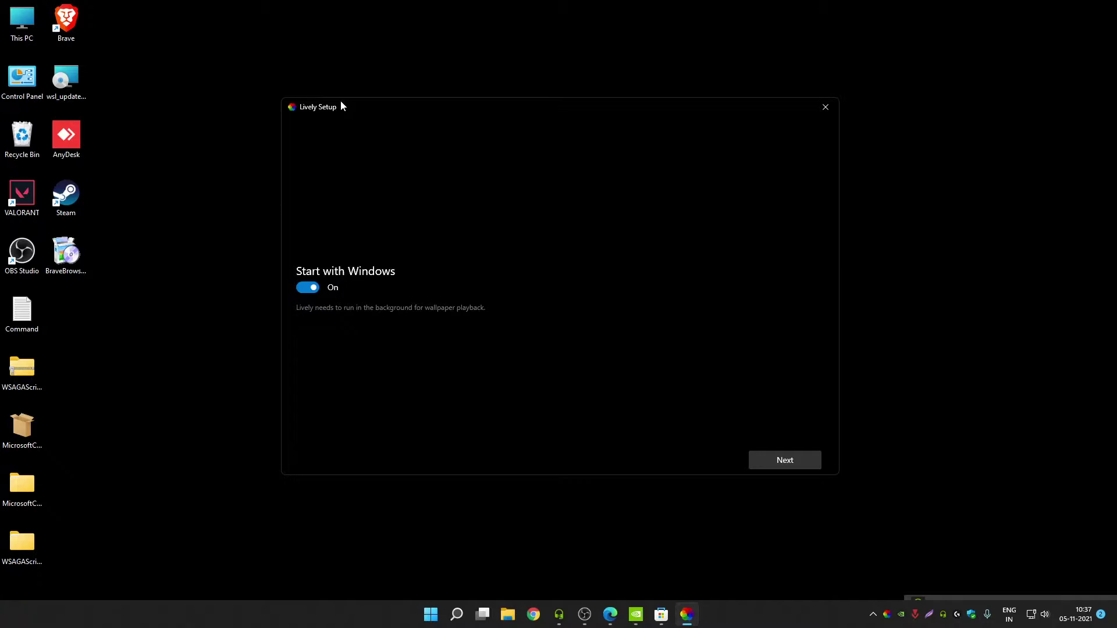
click(794, 459)
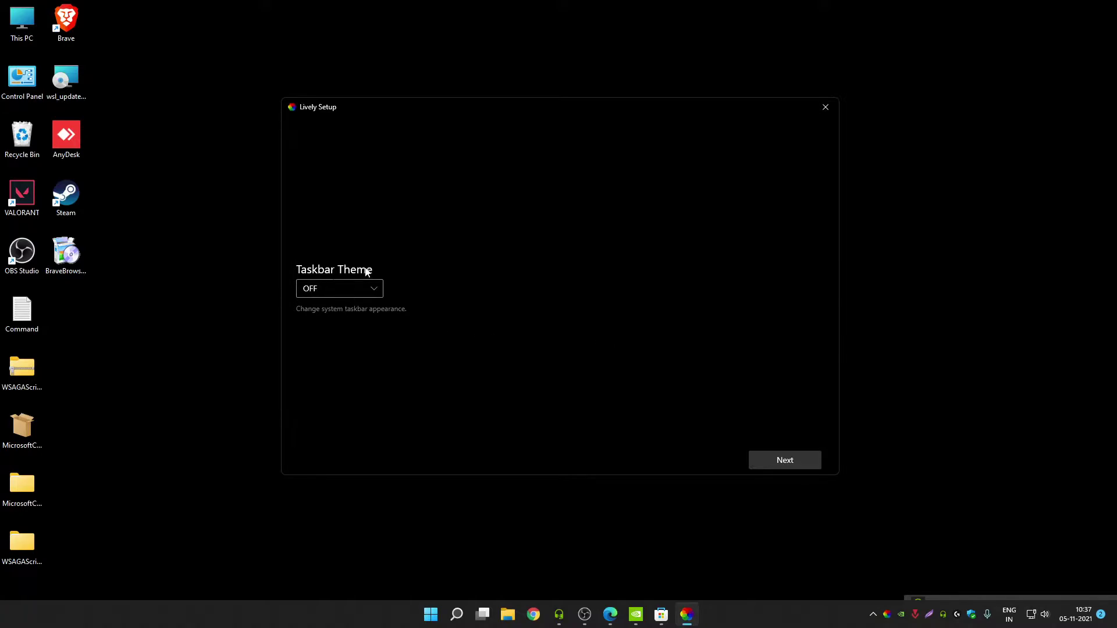
Try the Clear, Blur and Wallpaper taskbar themes, then set it OFF and continue.
click(342, 288)
click(336, 325)
click(343, 293)
click(323, 343)
click(341, 294)
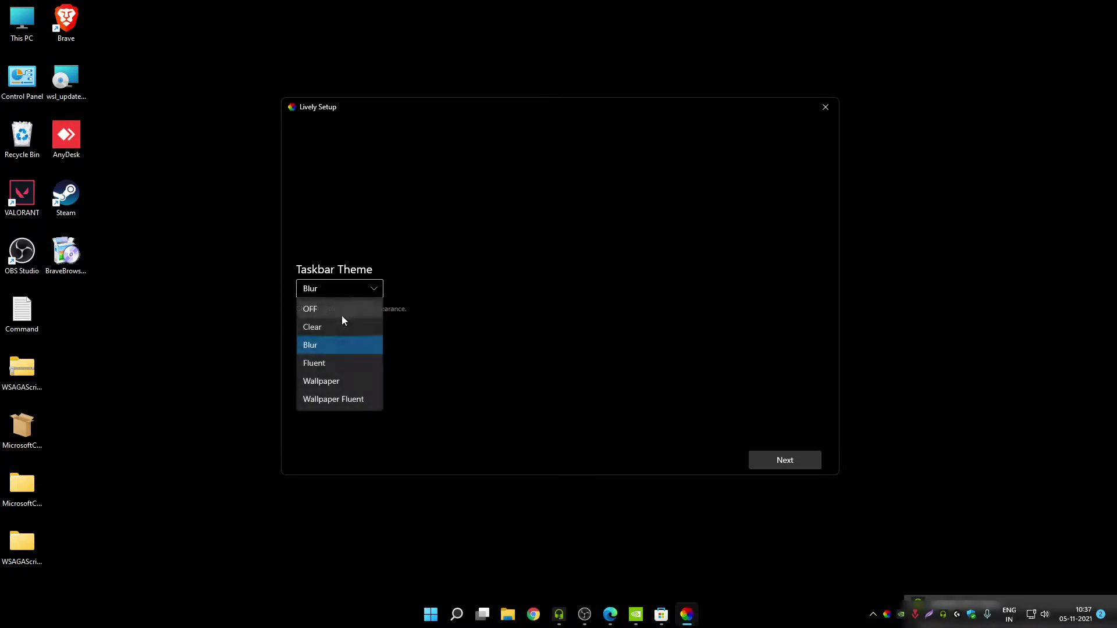
click(328, 379)
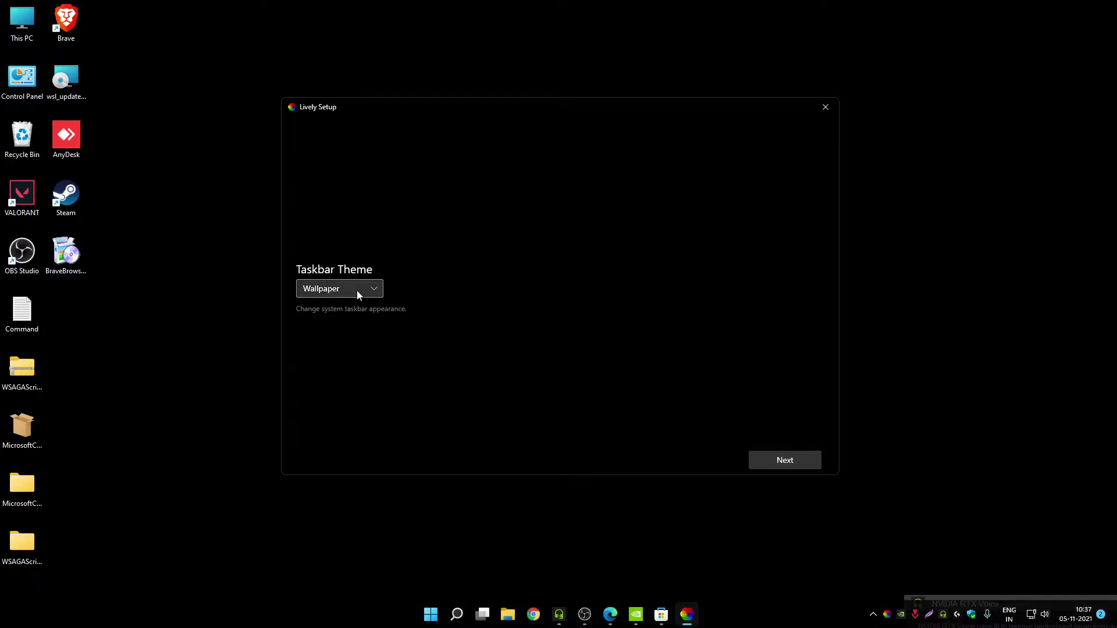
click(357, 289)
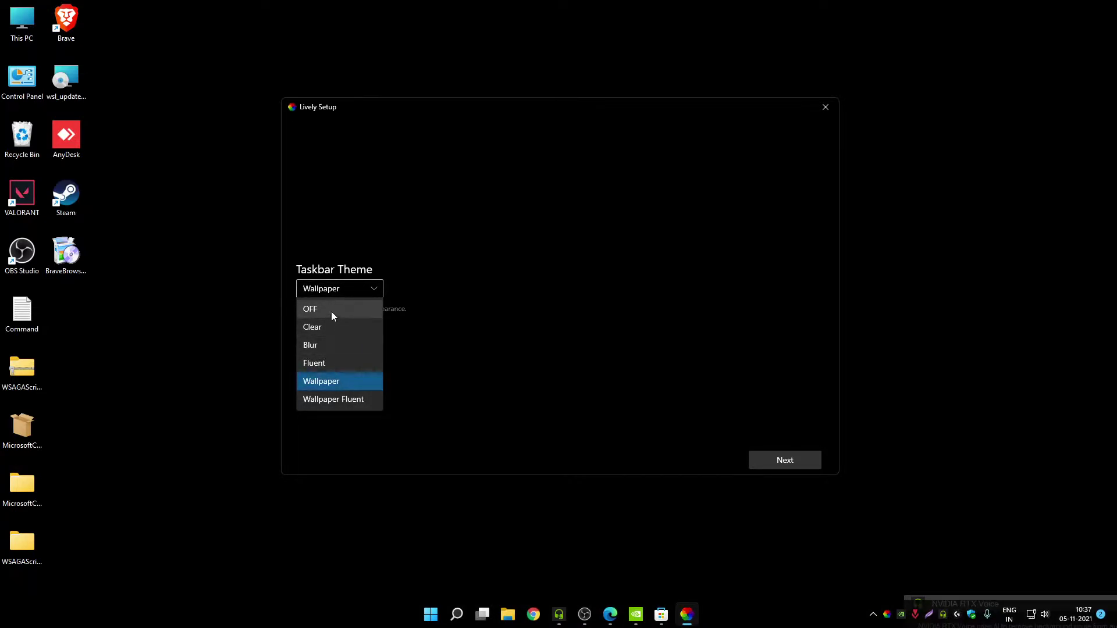
click(331, 310)
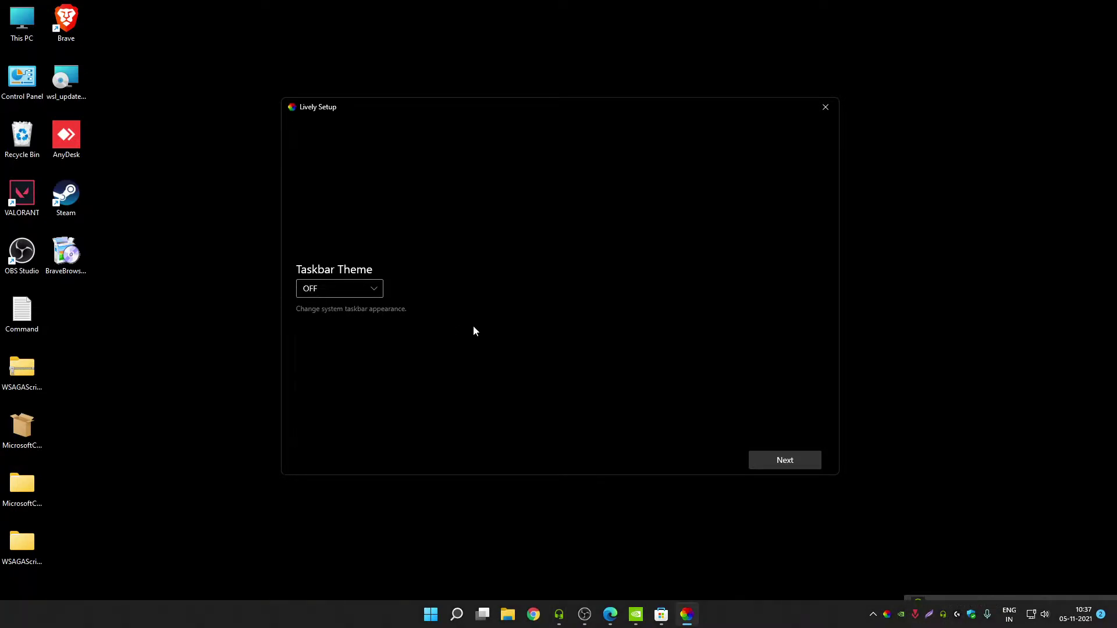
click(785, 460)
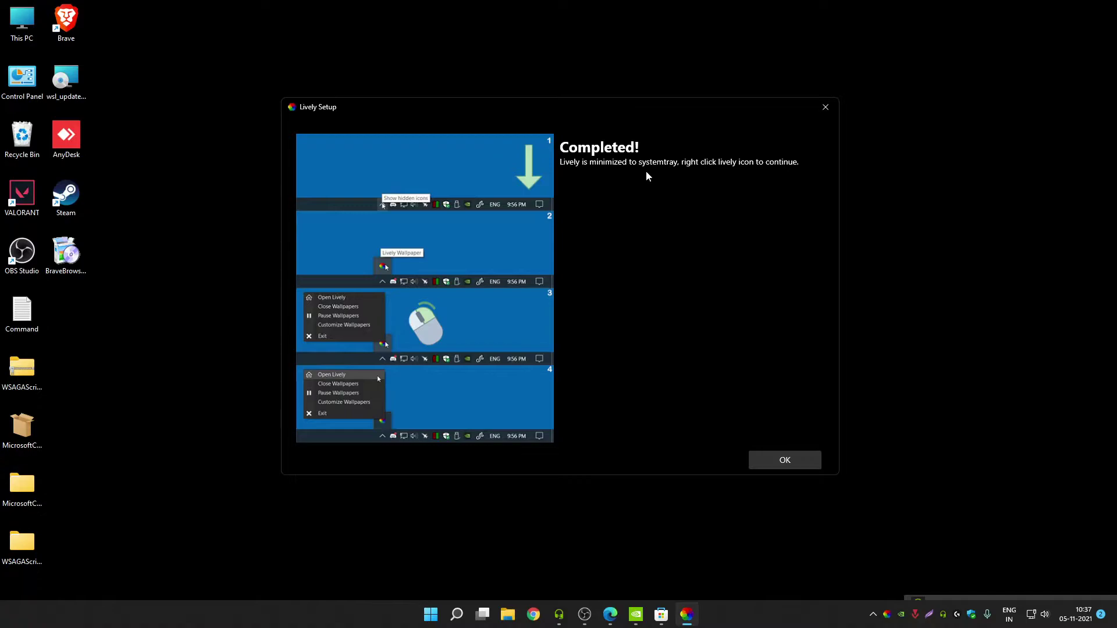
Show the hidden tray icons and confirm the Lively Setup dialog with OK.
click(872, 614)
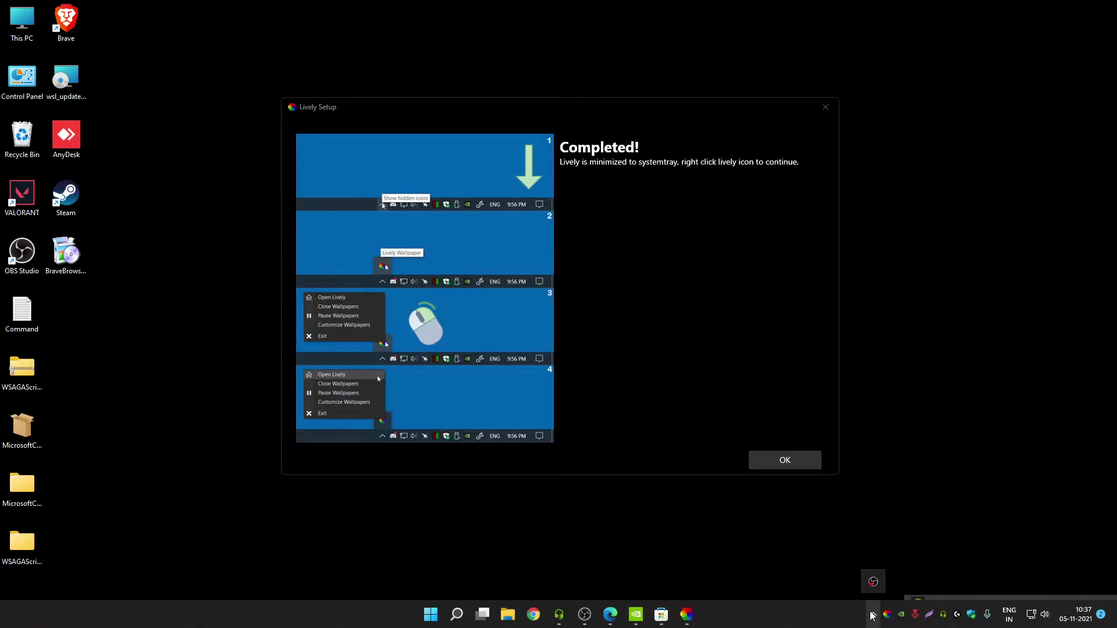
click(773, 462)
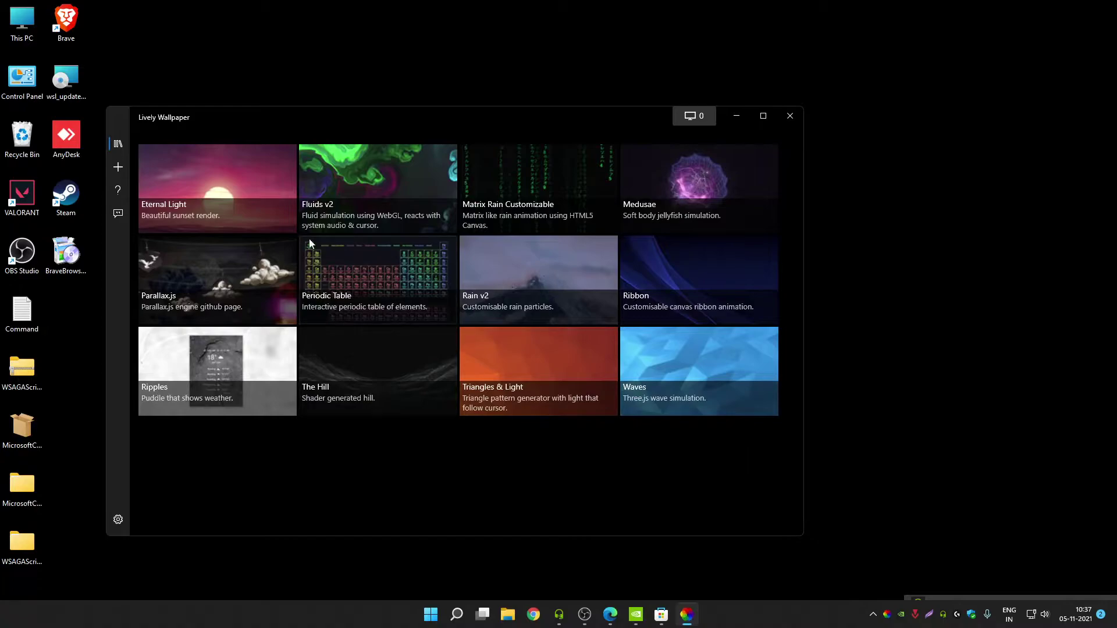
Apply Rain v2 as the wallpaper, minimize the library to view it, then restore it.
drag(385, 120, 472, 84)
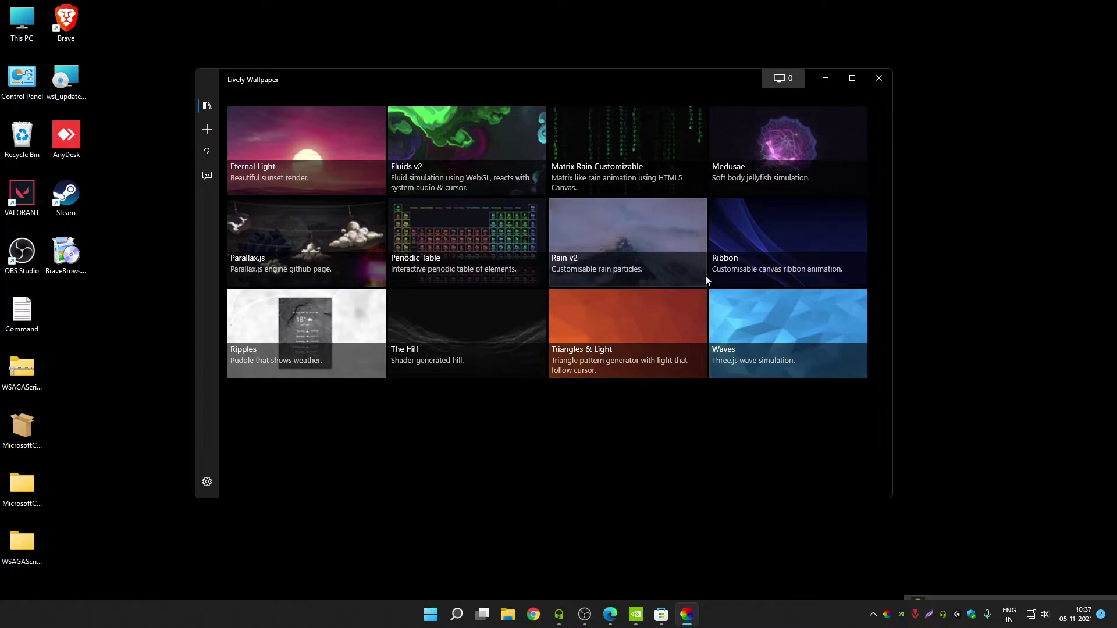
click(602, 220)
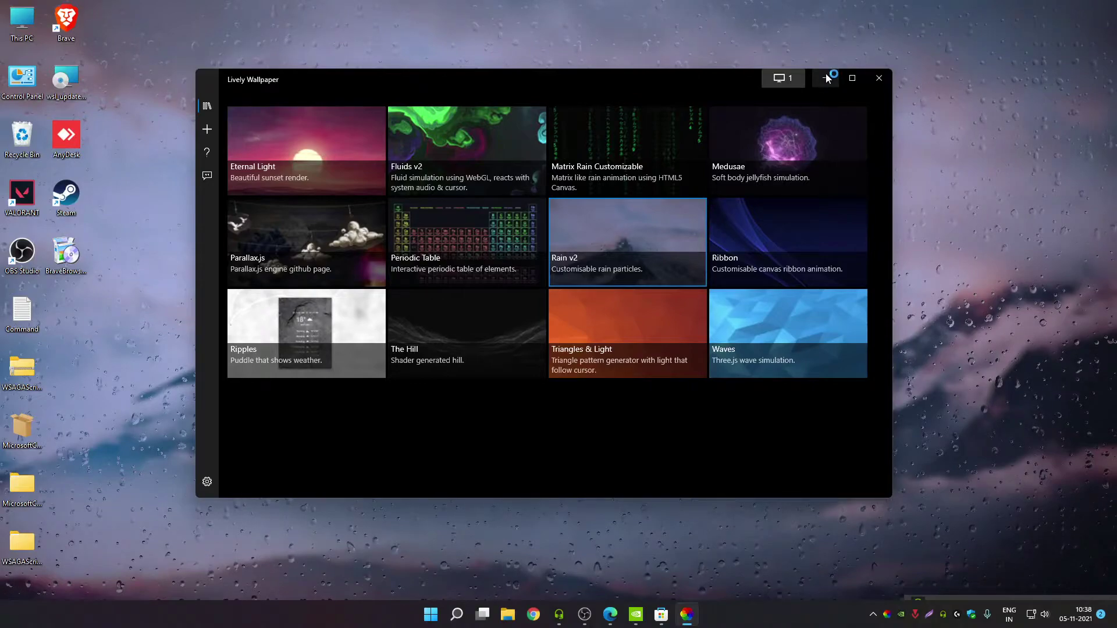
click(826, 78)
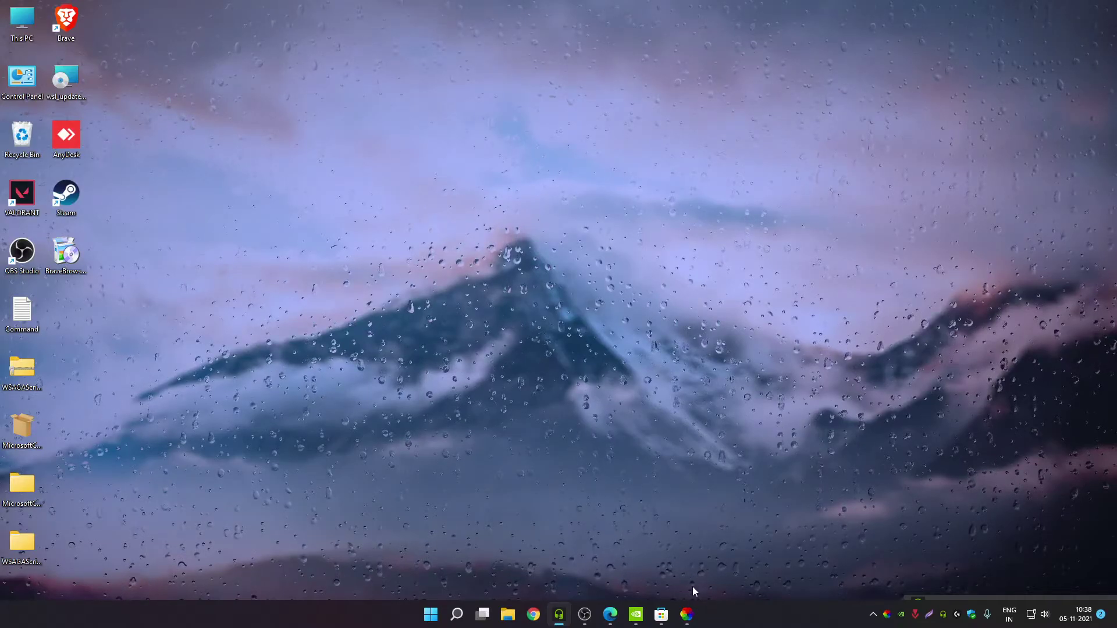
click(686, 614)
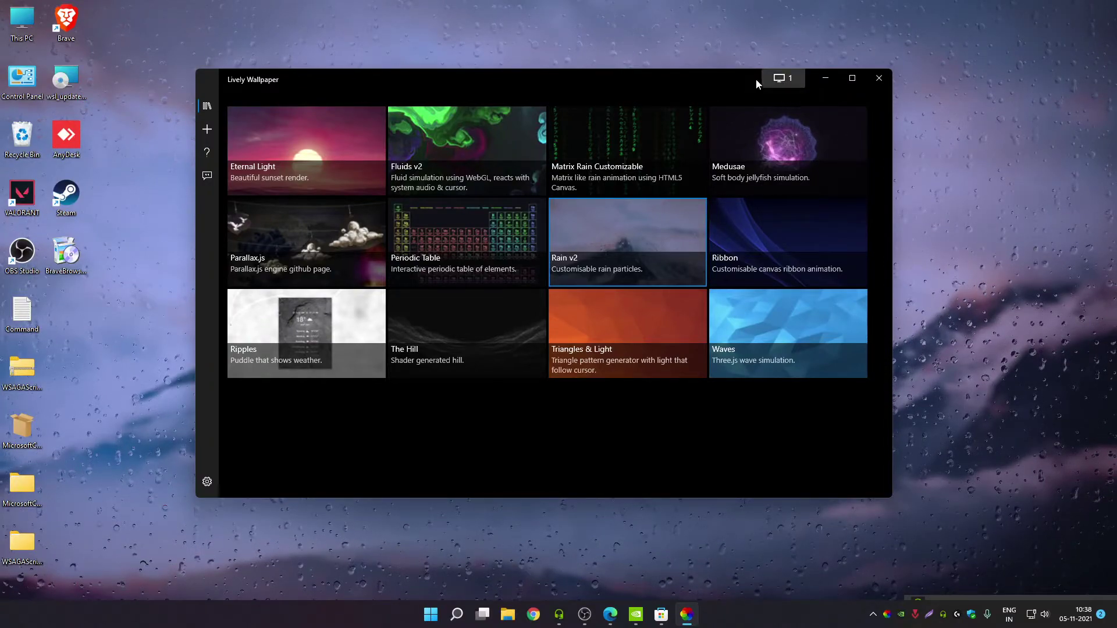
click(785, 77)
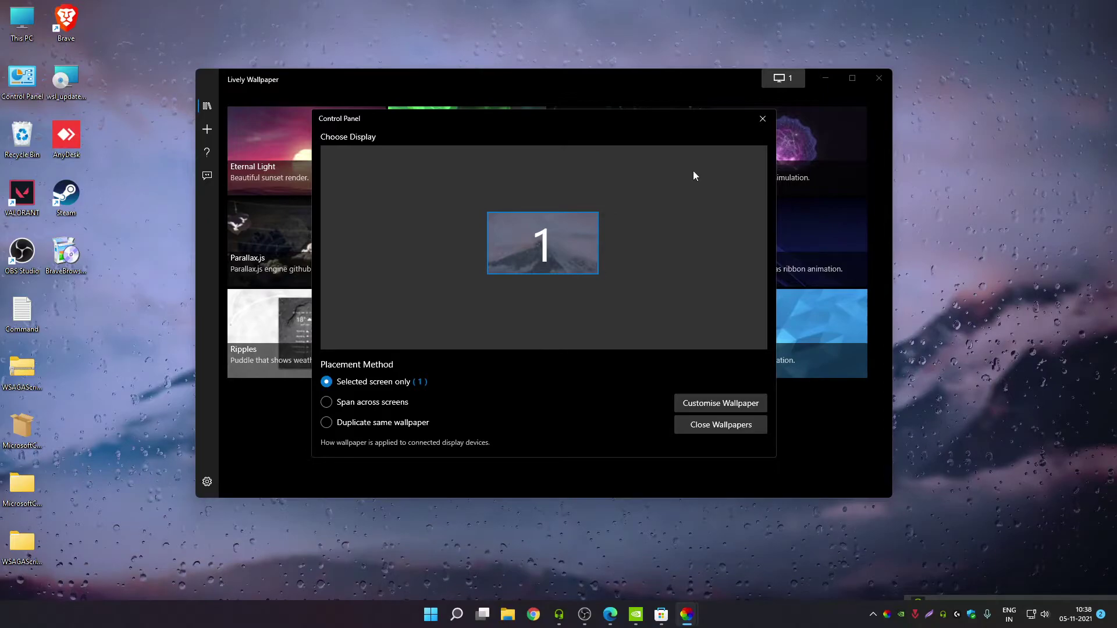
click(763, 120)
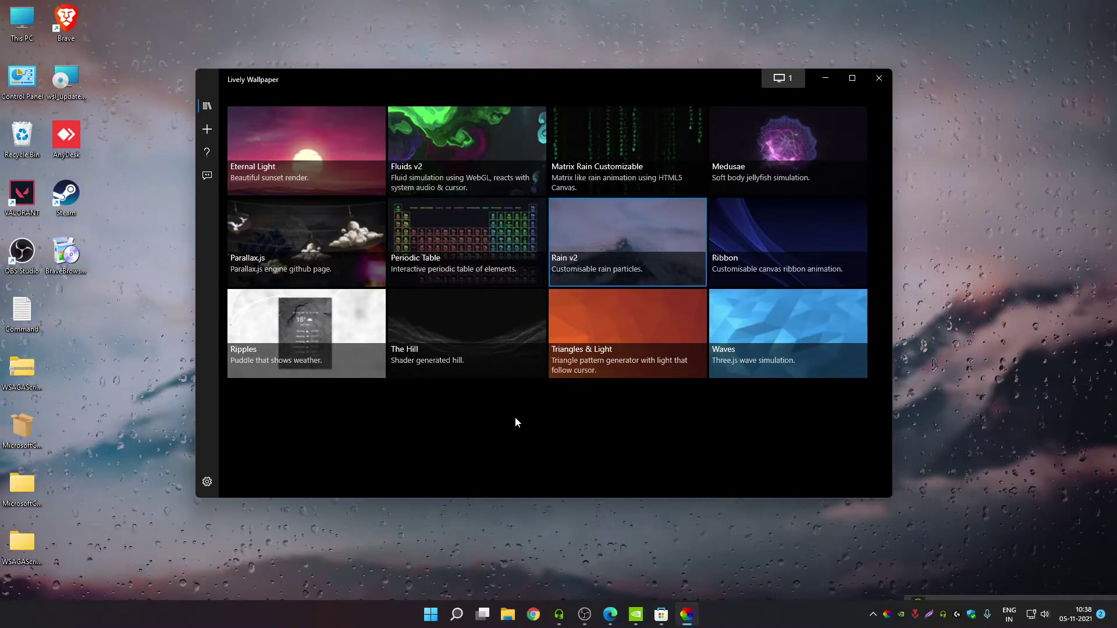
right_click(753, 137)
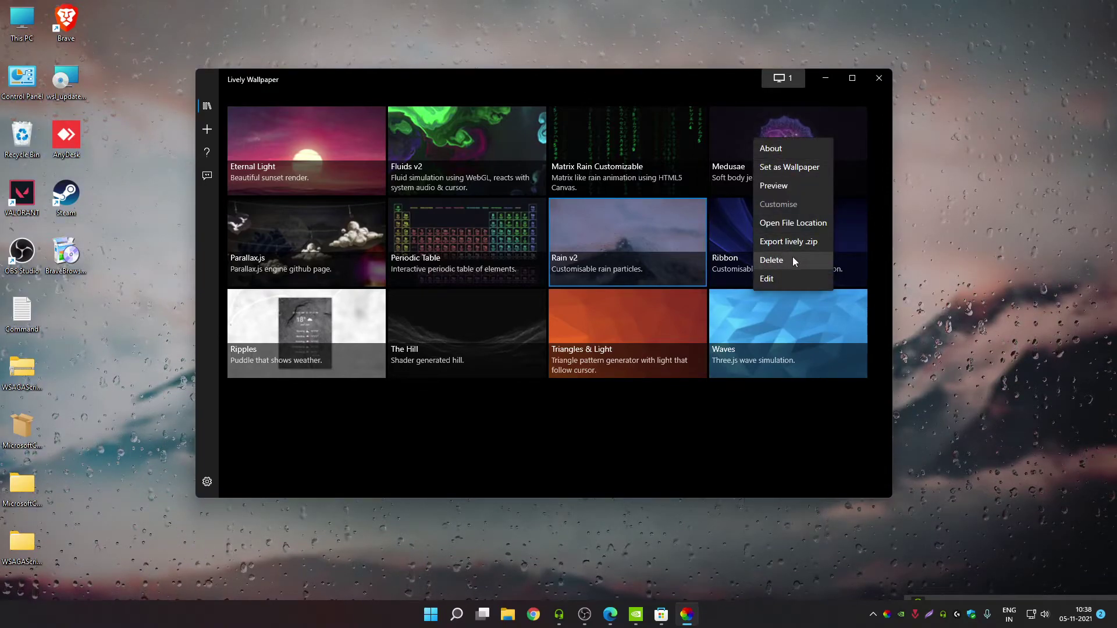
click(698, 468)
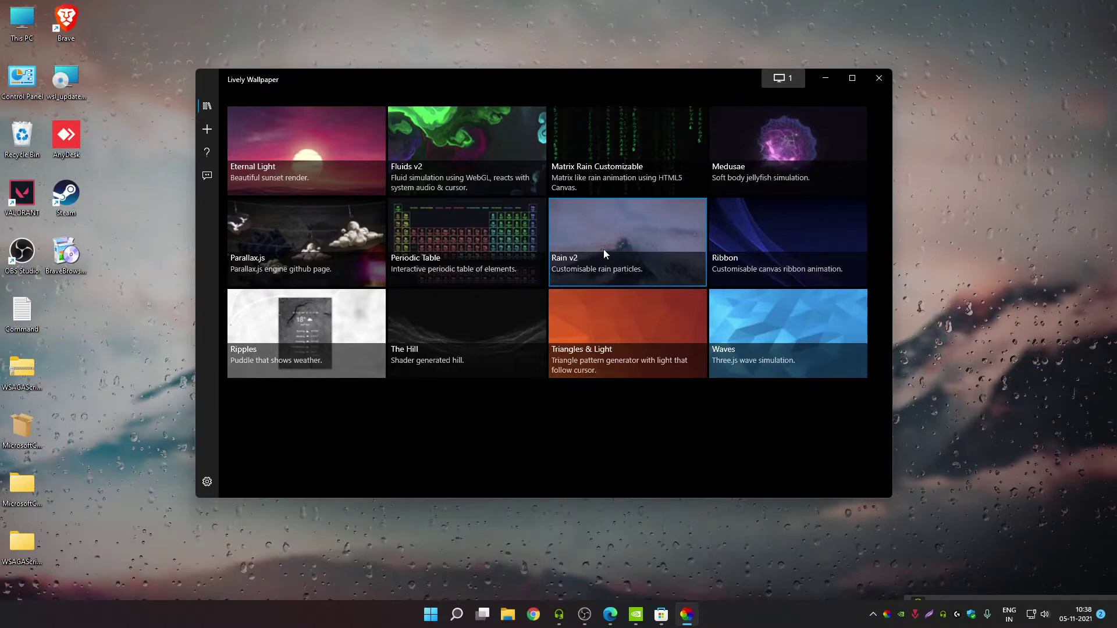
right_click(618, 220)
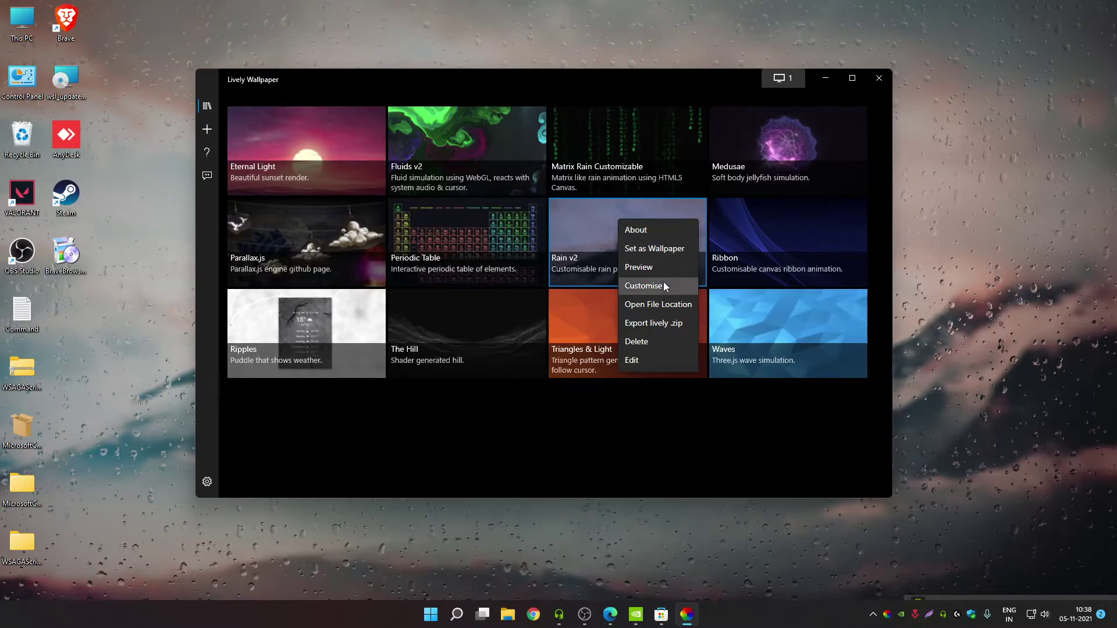
click(642, 286)
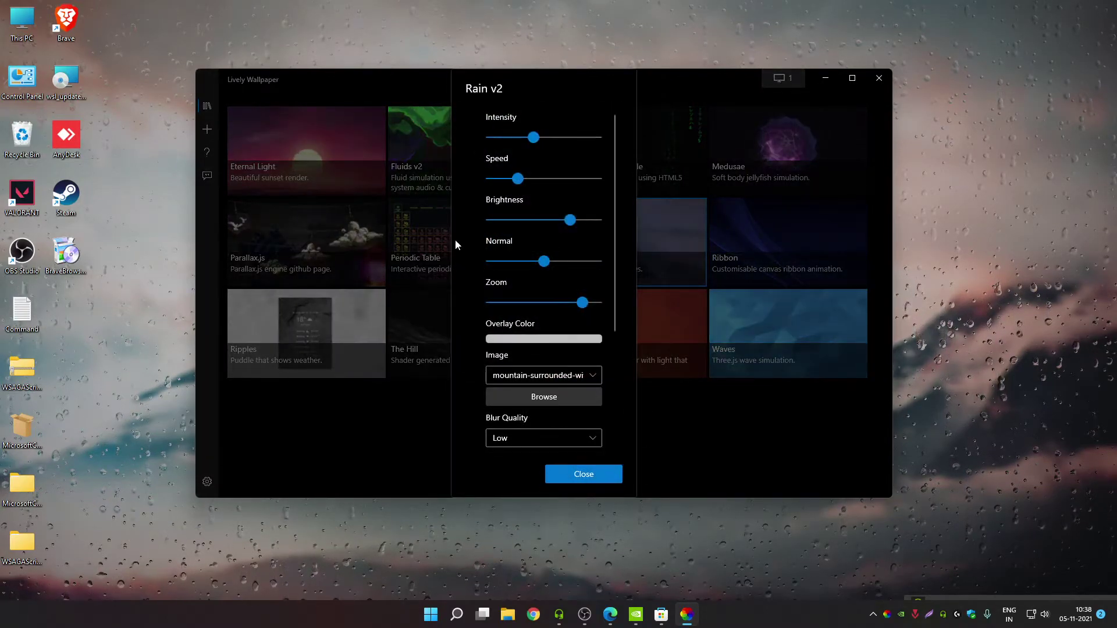
click(591, 479)
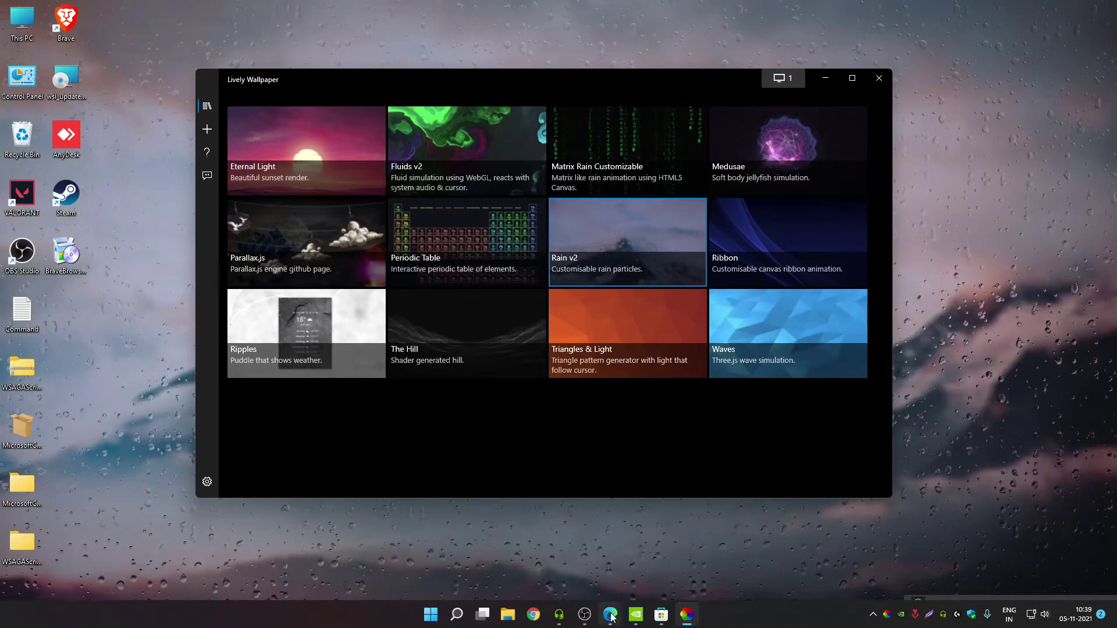
Switch to the GIPHY home page window in Edge from the taskbar preview.
mouse_move(612, 616)
click(609, 553)
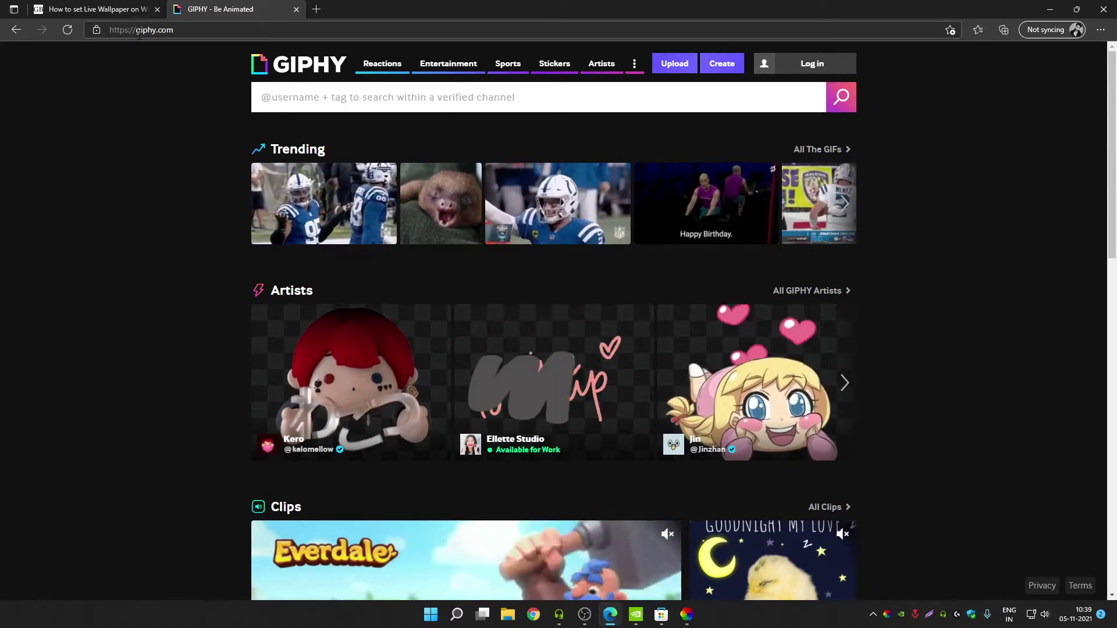
Search GIPHY for 'Iron man' and open the Iron Man Eyes GIF from the results.
click(394, 95)
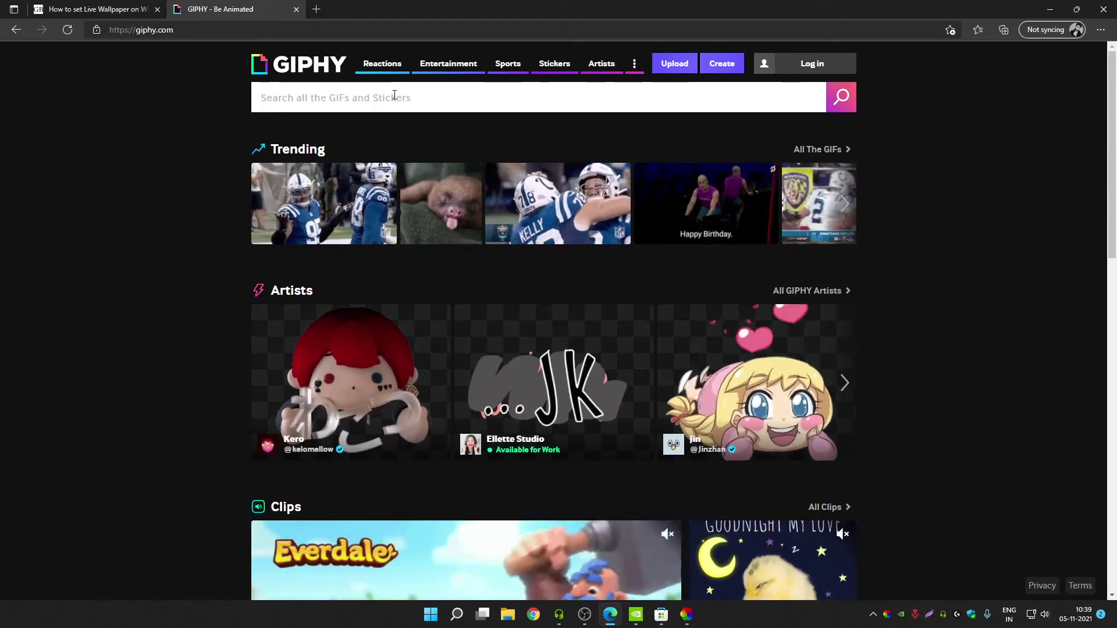
text(Iron man)
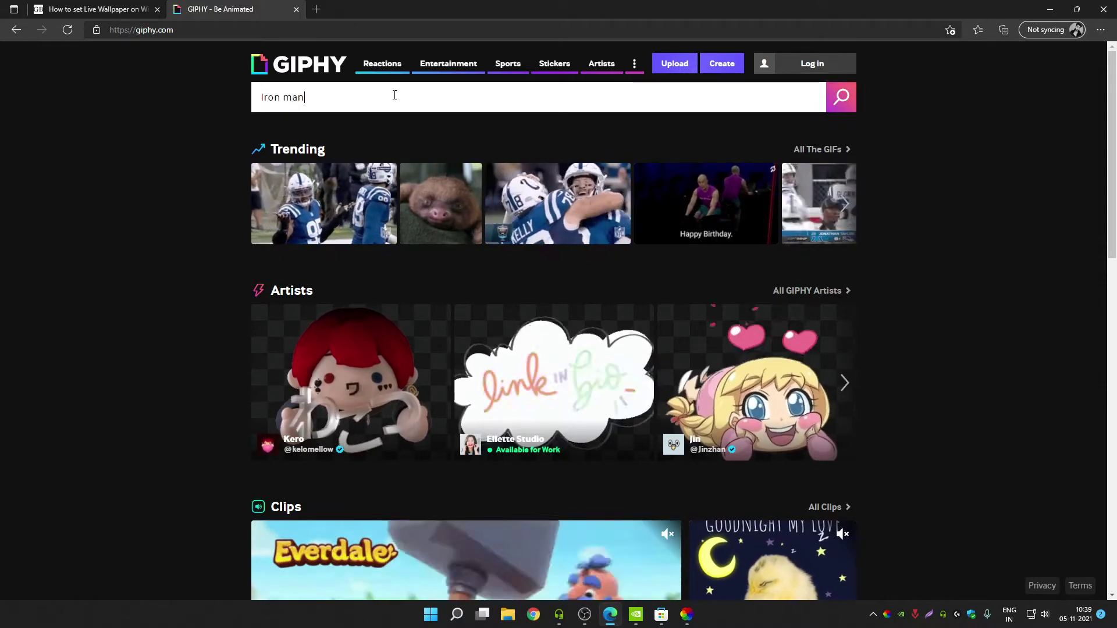
key(Return)
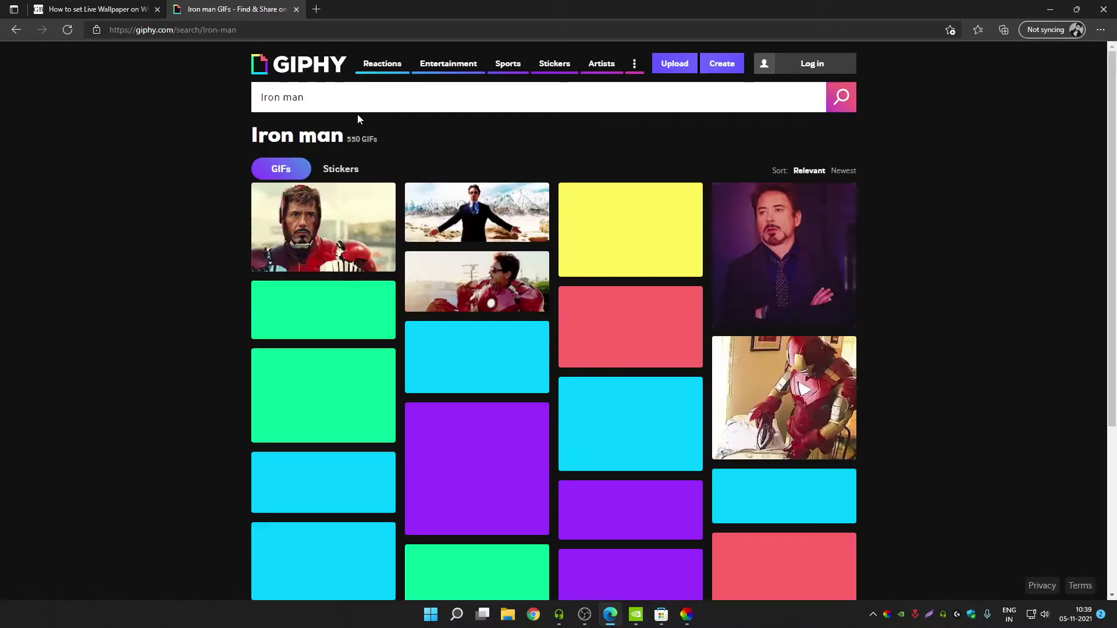
scroll(69, 281, down, 4)
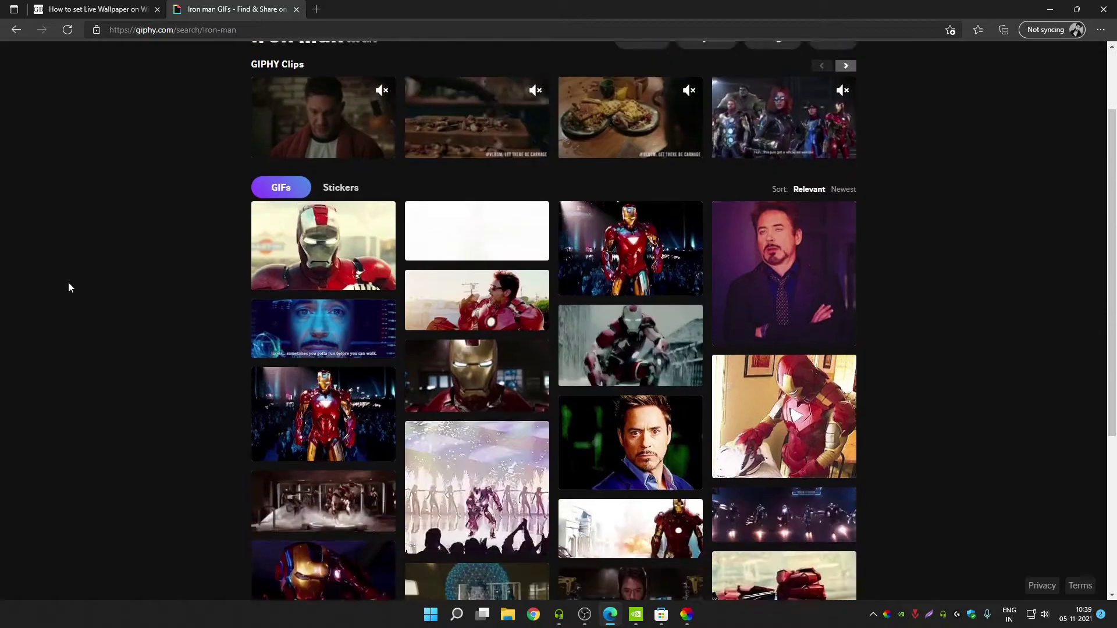
scroll(70, 297, down, 2)
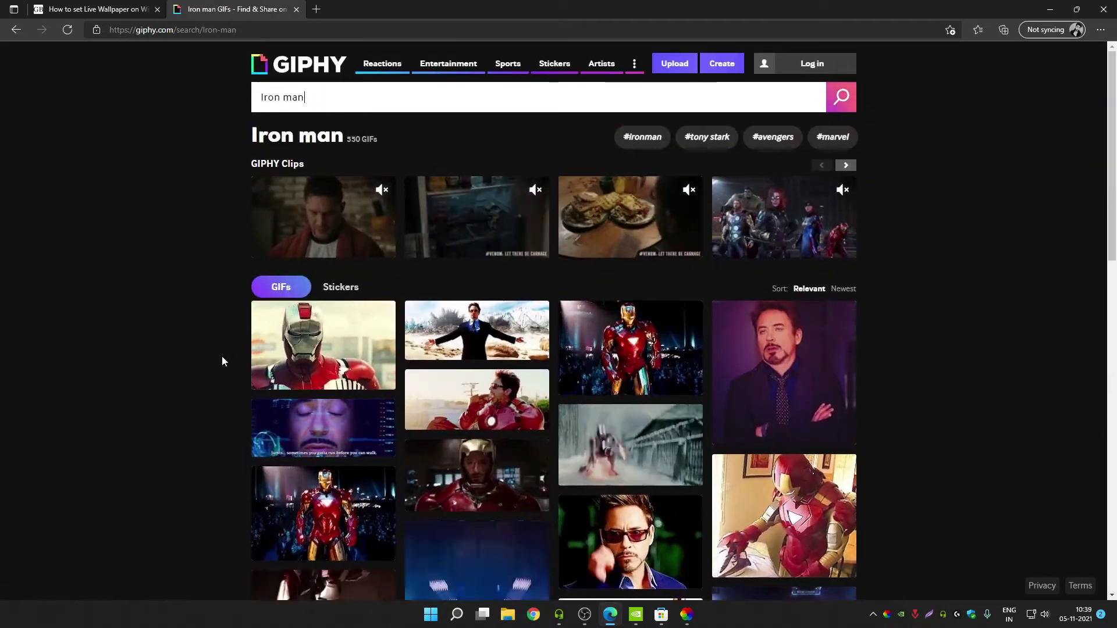
click(268, 349)
Save the GIPHY Iron Man Eyes GIF to the Desktop as 'Iron Man.gif' and minimise Edge.
right_click(530, 225)
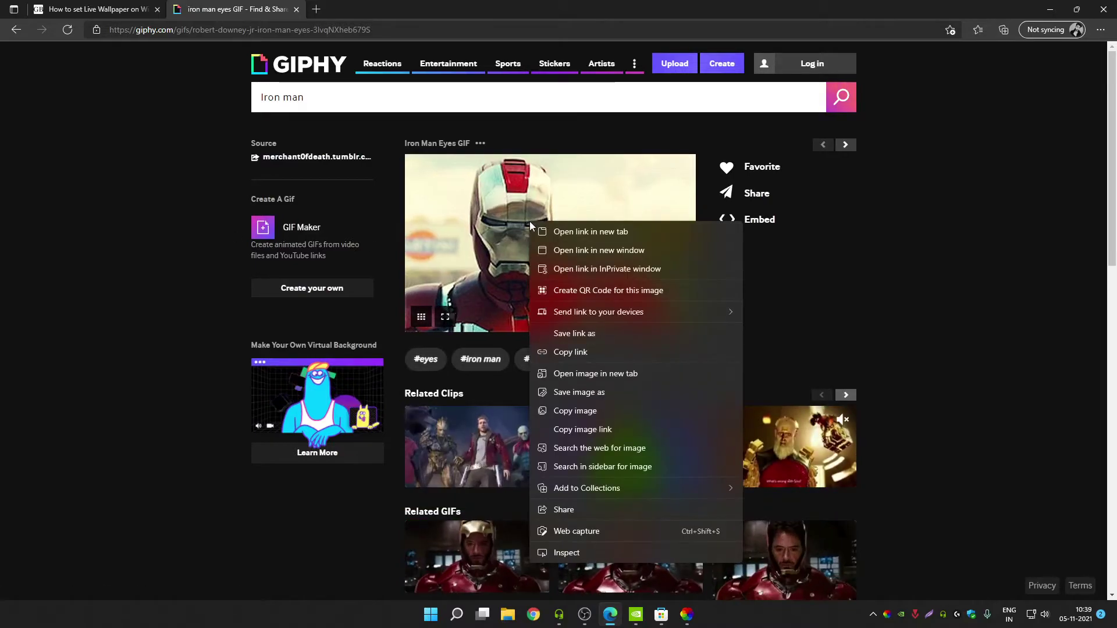
right_click(515, 185)
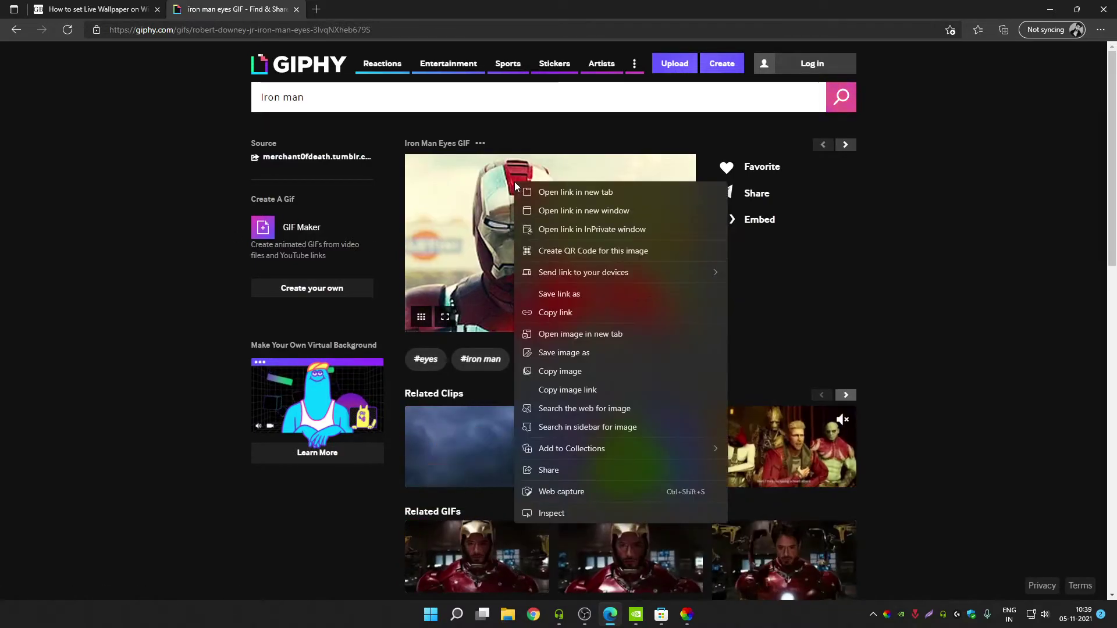
click(568, 353)
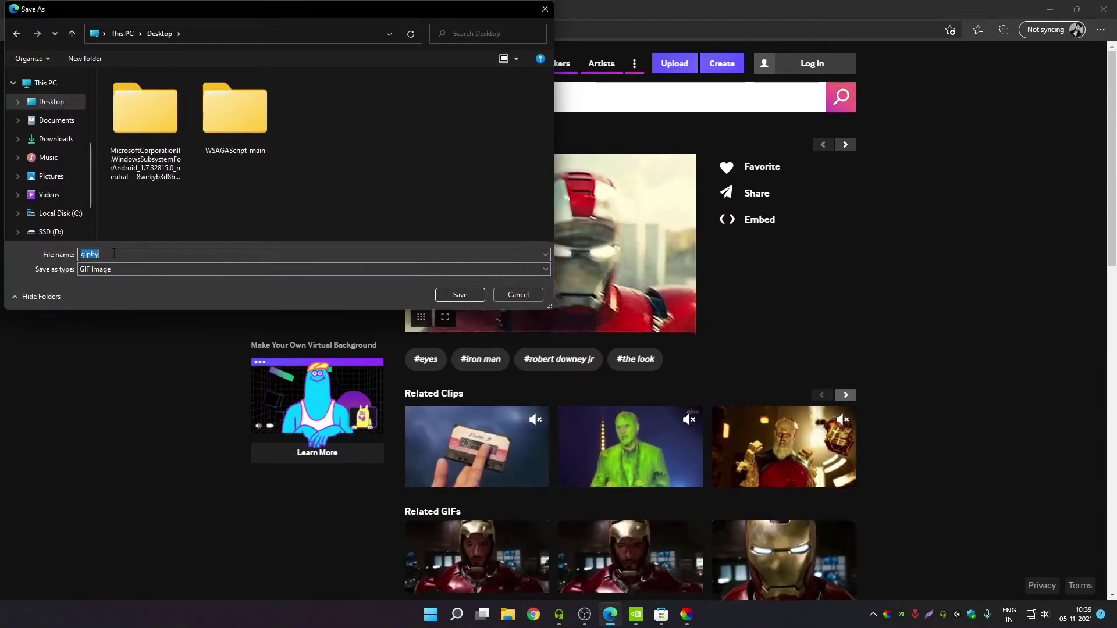
text(Iron Man)
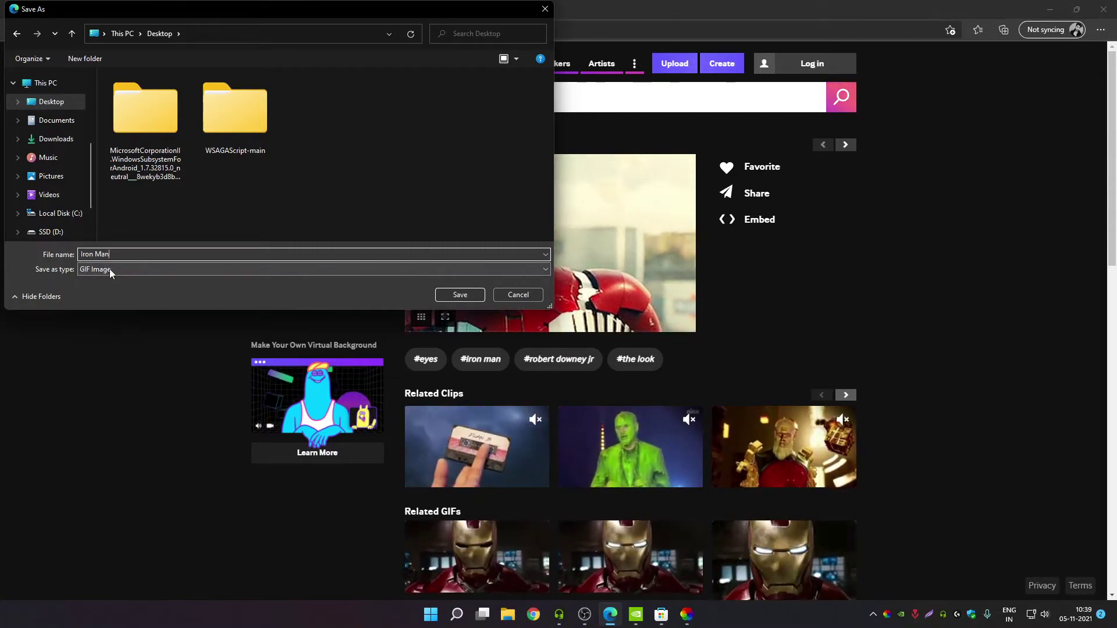
click(472, 295)
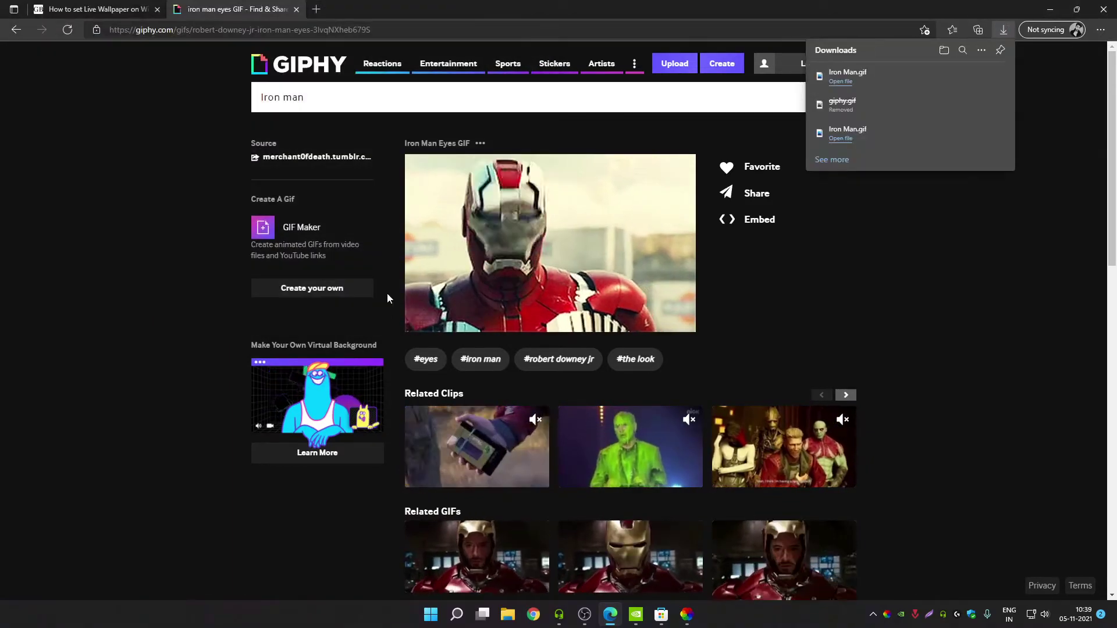
click(1050, 10)
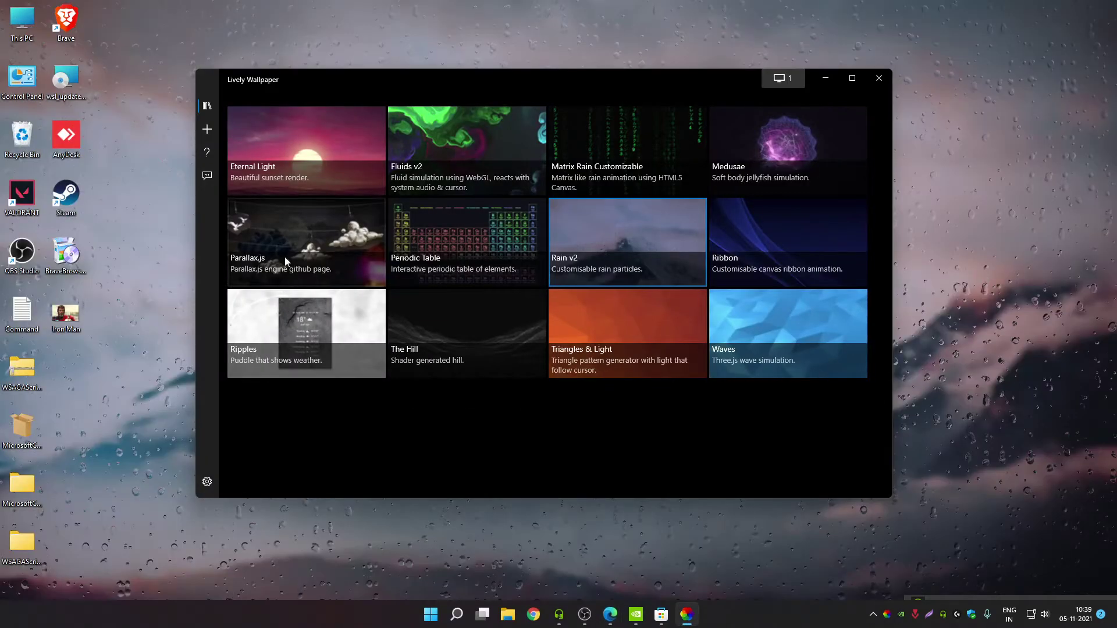
Add 'Iron Man.gif' from the Desktop as a new wallpaper in the Lively library.
mouse_move(243, 87)
mouse_down()
mouse_move(594, 195)
mouse_move(257, 102)
mouse_up()
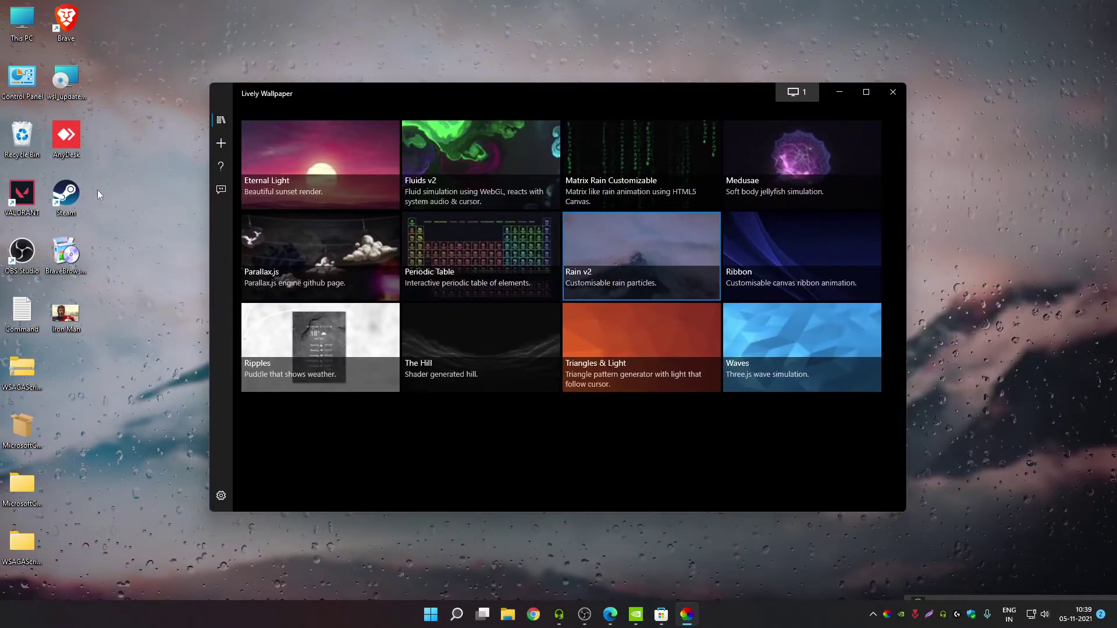
click(219, 142)
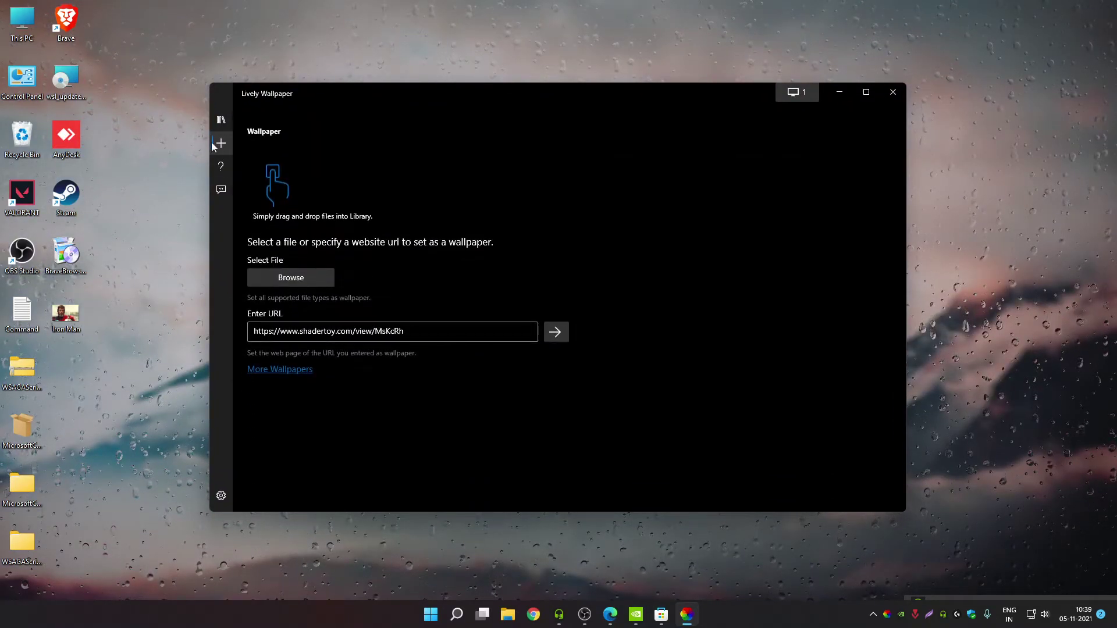
click(290, 279)
click(256, 184)
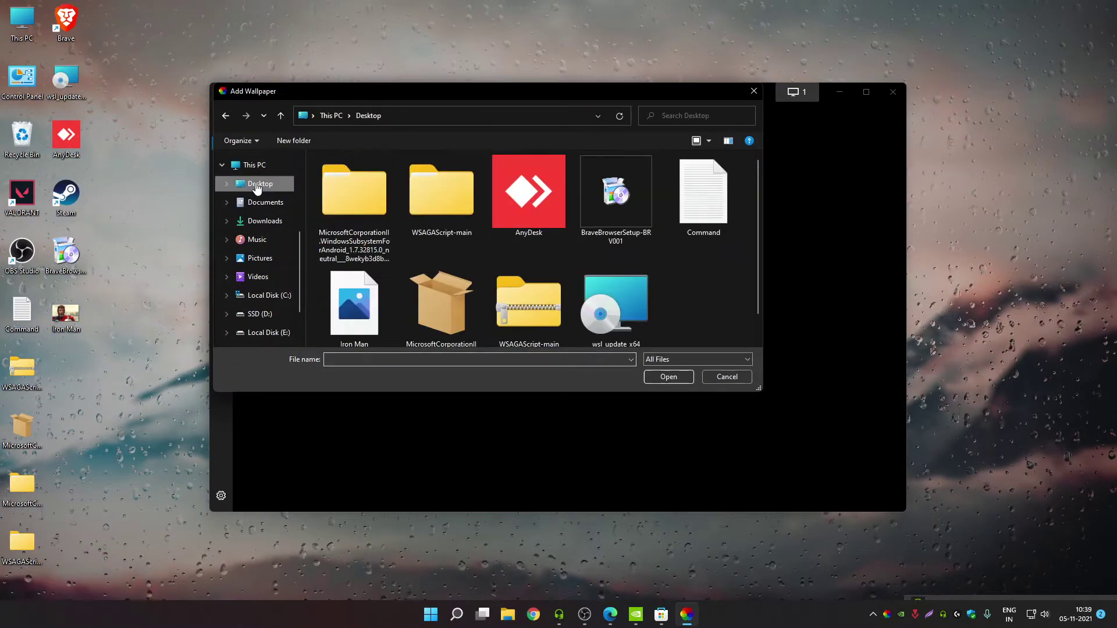
click(363, 323)
click(677, 378)
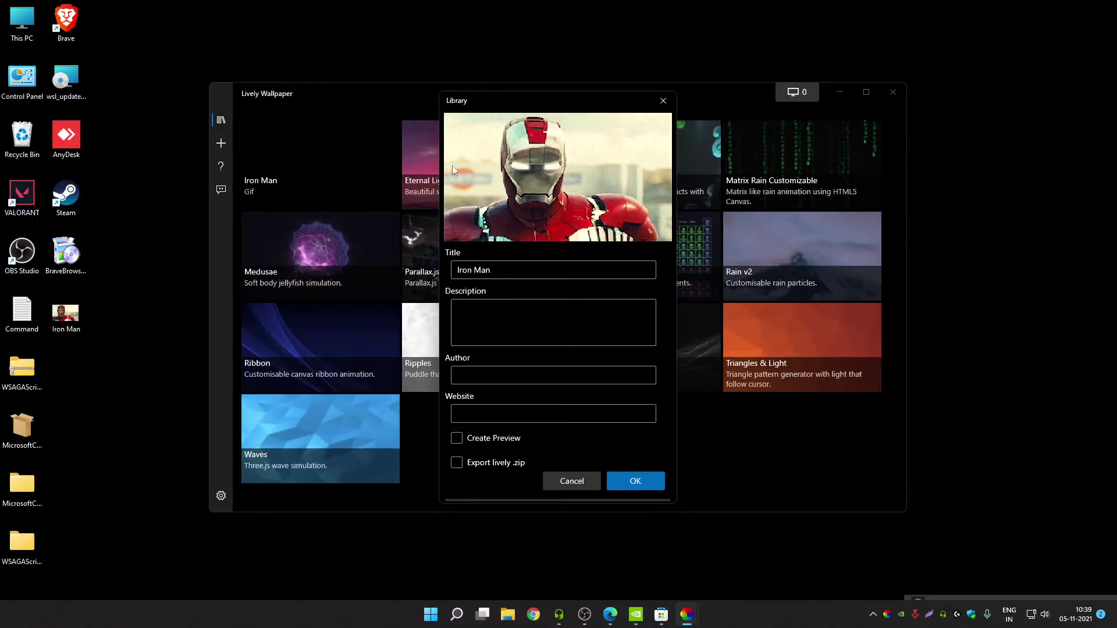
Confirm the 'Iron Man' library details to apply the GIF as wallpaper, then minimise Lively.
mouse_move(469, 105)
mouse_down()
mouse_move(470, 135)
mouse_move(439, 110)
mouse_move(450, 99)
mouse_up()
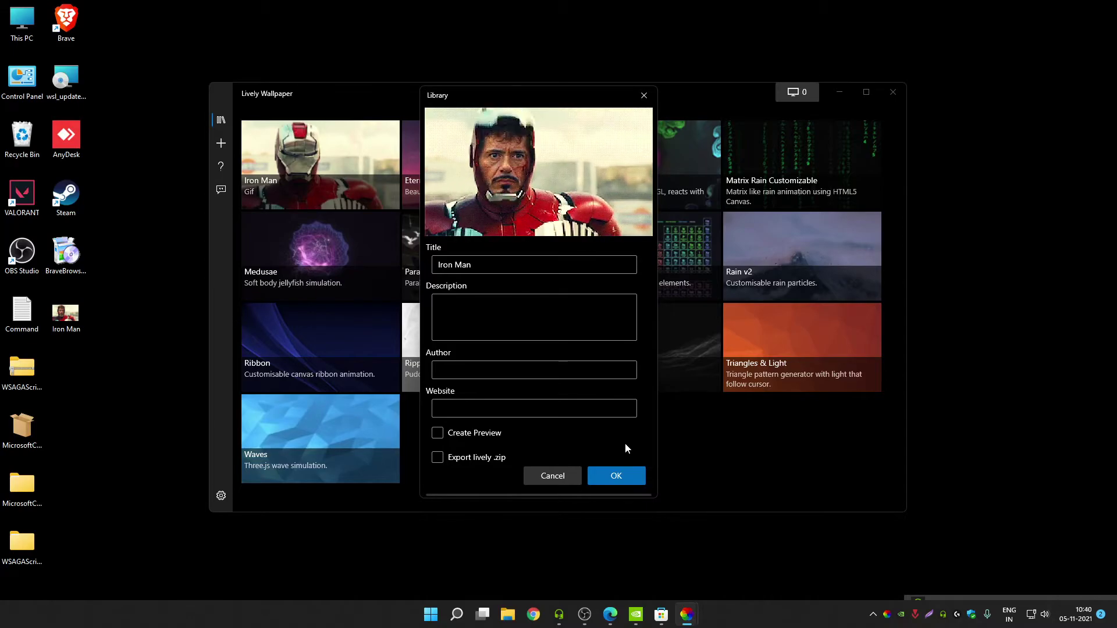
click(623, 476)
click(839, 92)
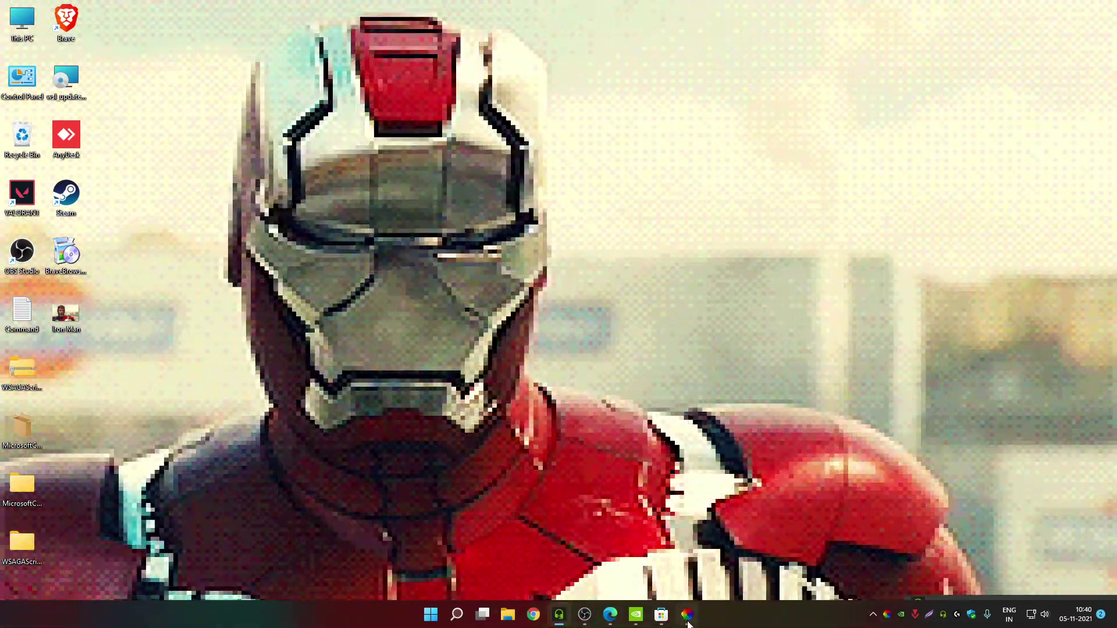
Try the Rain v2 and The Hill wallpapers, then reapply Rain v2 as the background.
click(687, 615)
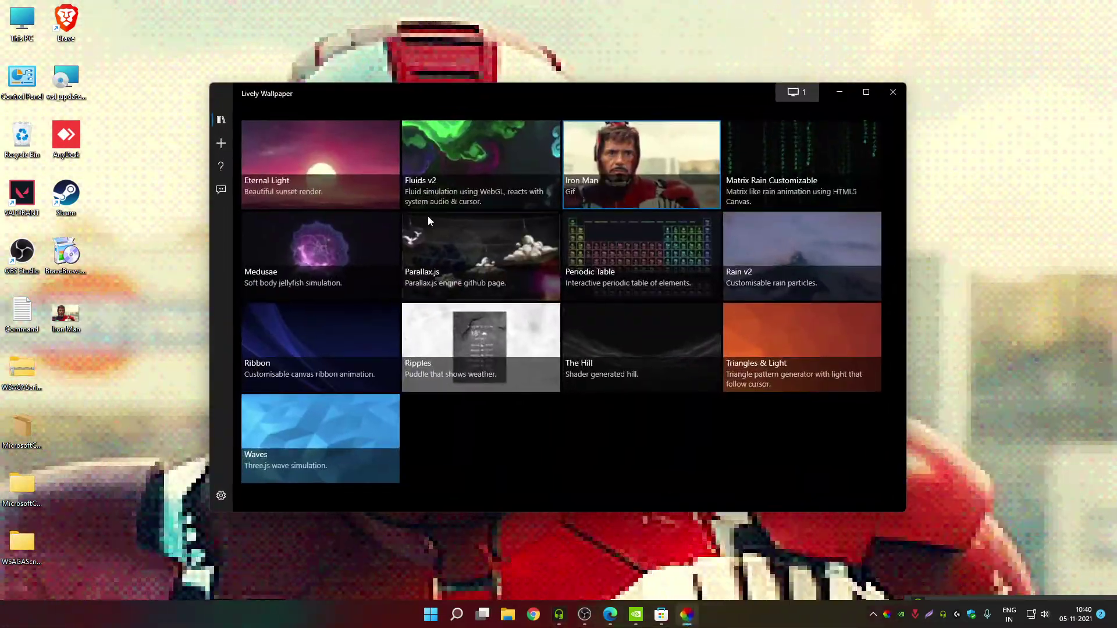
drag(456, 99, 423, 62)
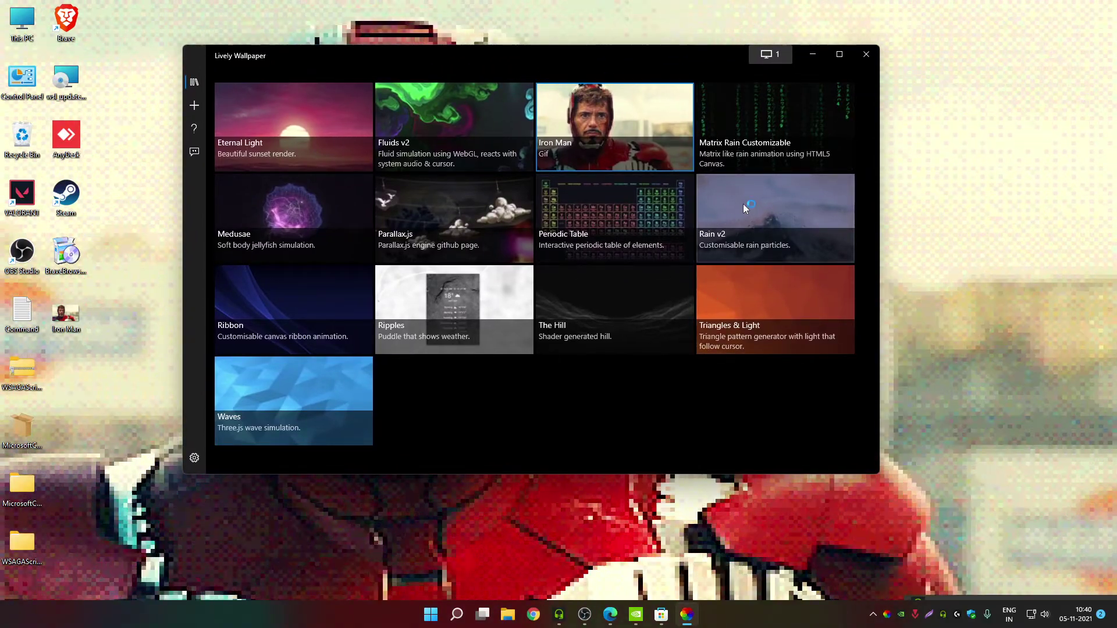
click(743, 203)
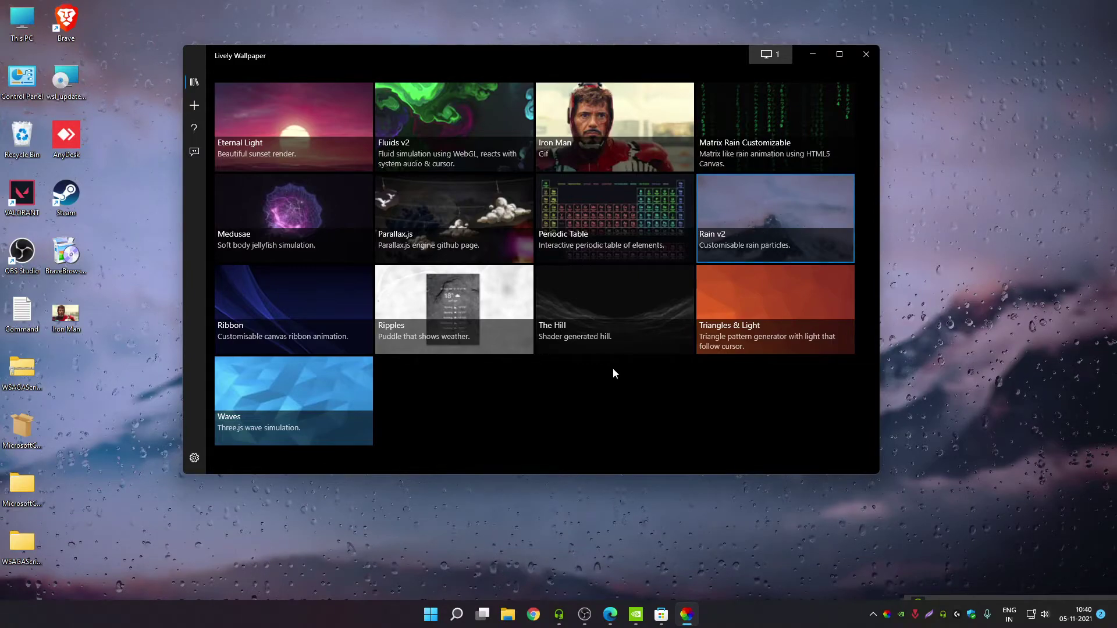
click(621, 306)
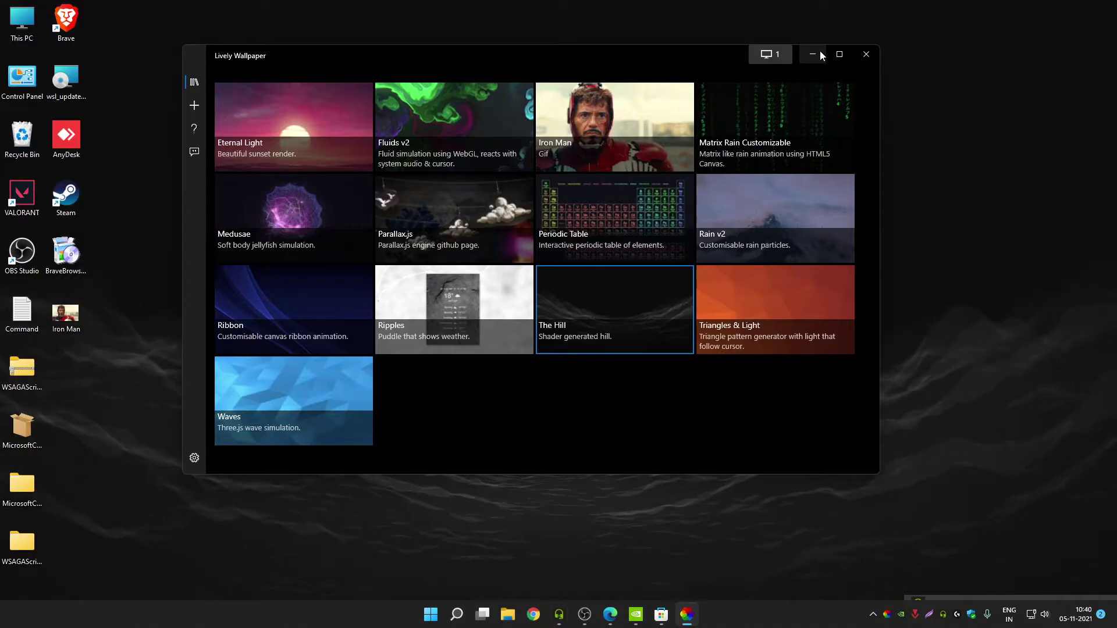
click(818, 54)
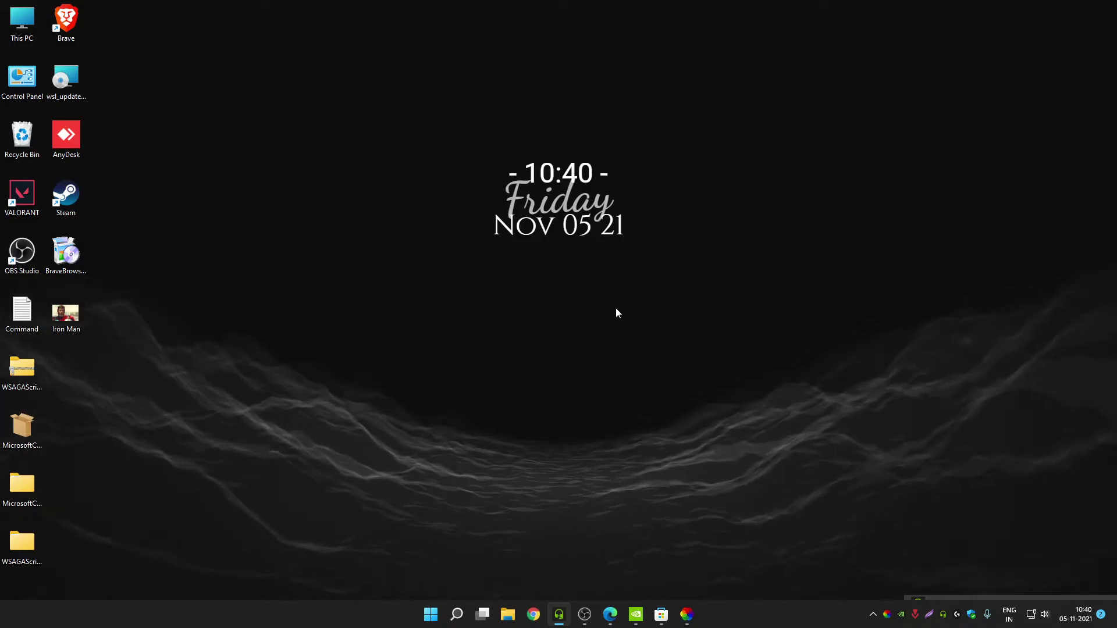
click(686, 615)
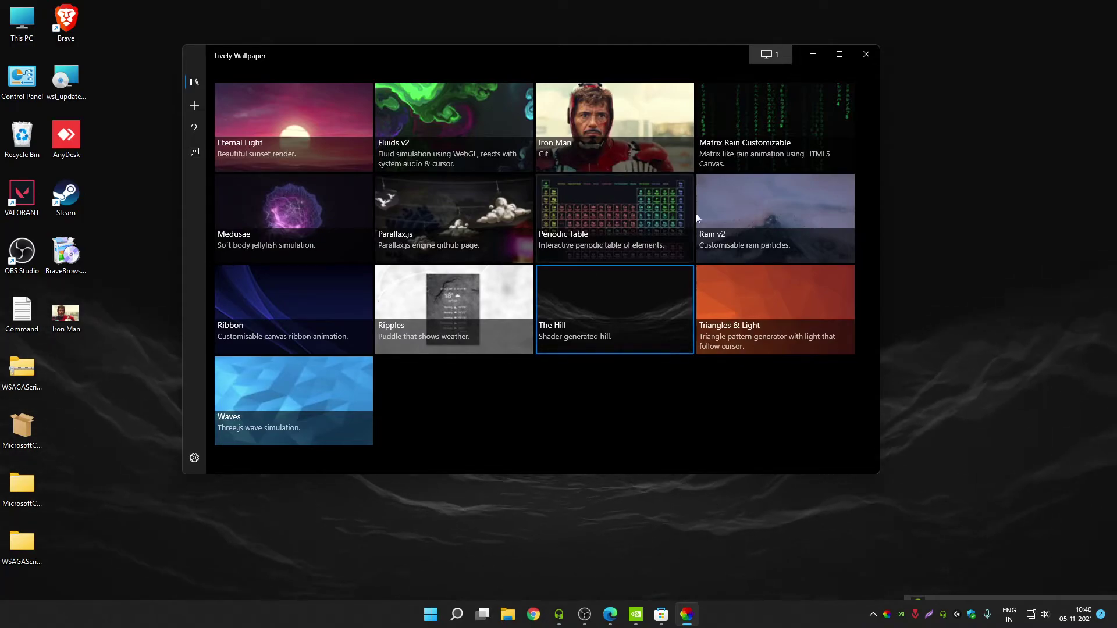
click(757, 199)
click(813, 54)
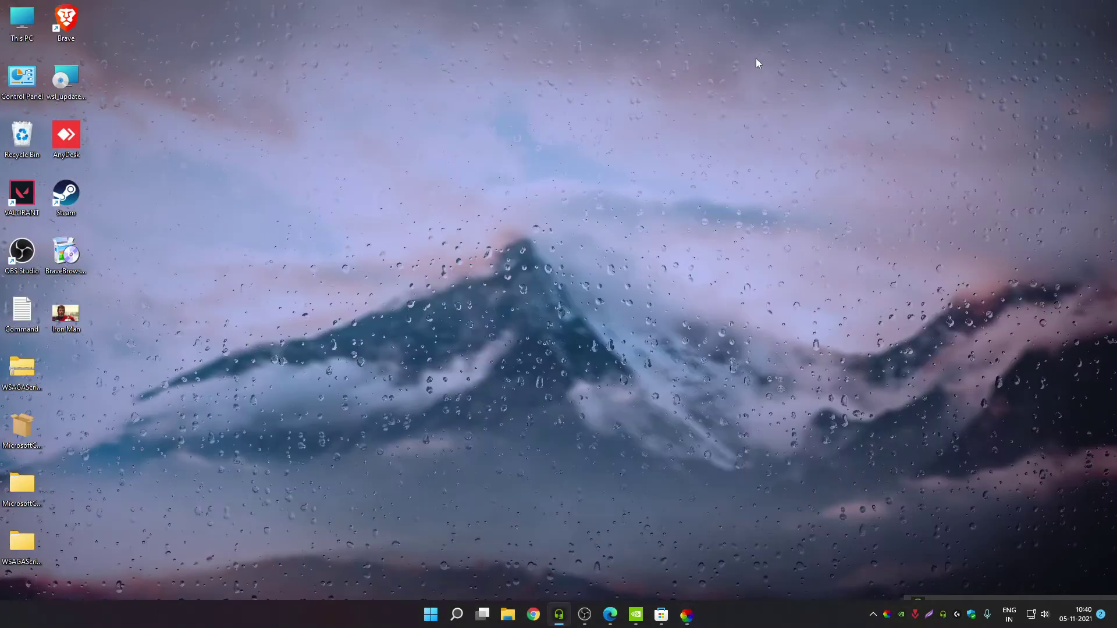
key(Return)
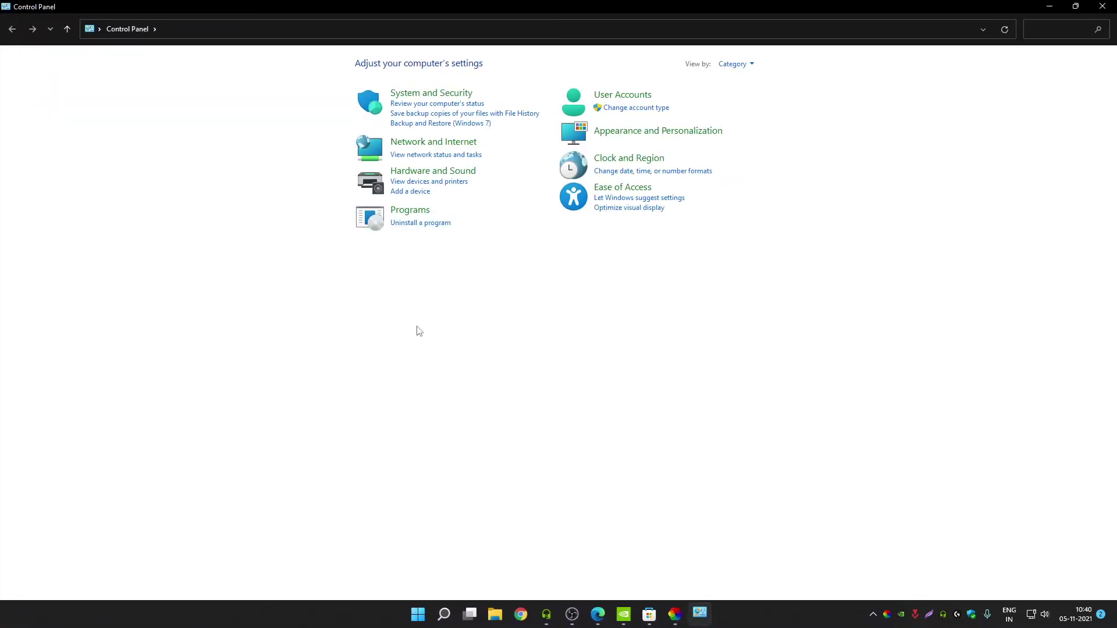
click(420, 225)
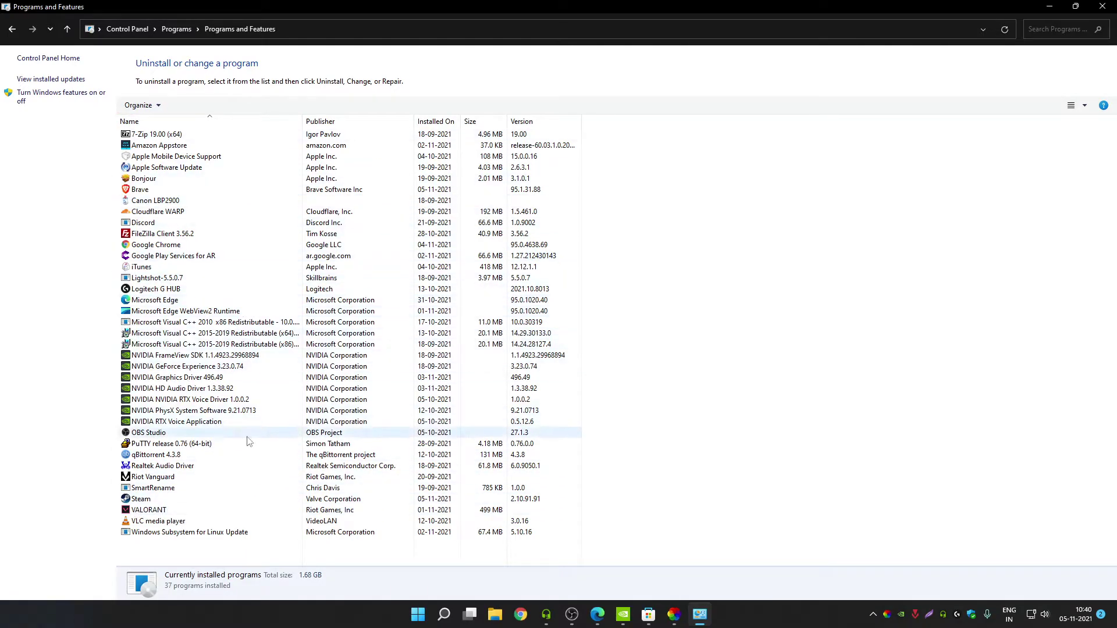
key(alt+F4)
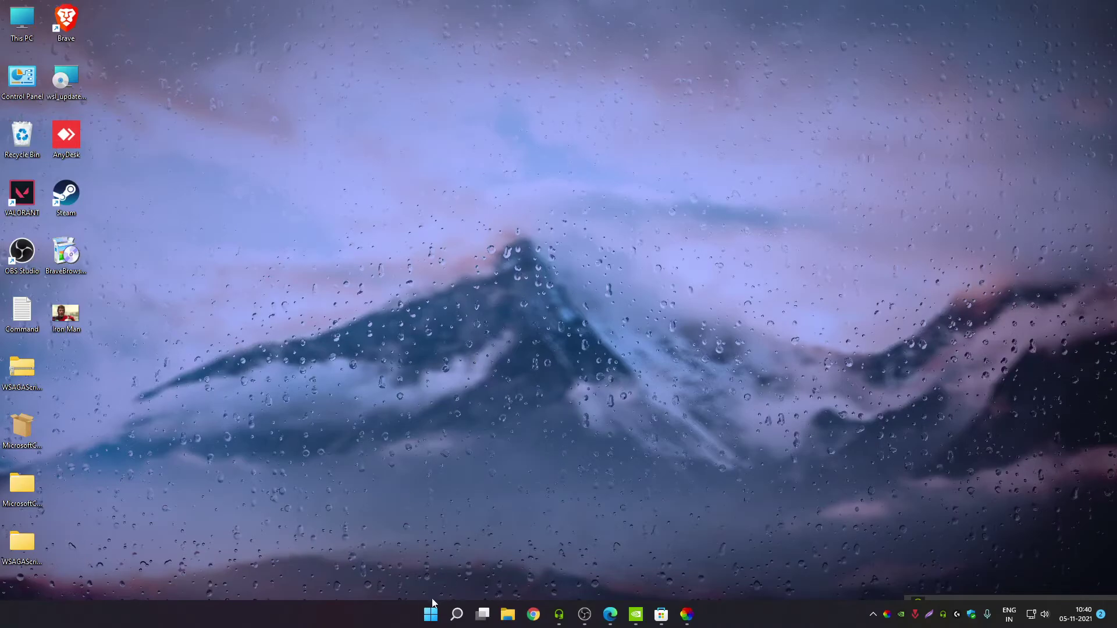
Open Windows Settings at Apps > Apps & features.
click(431, 613)
click(700, 273)
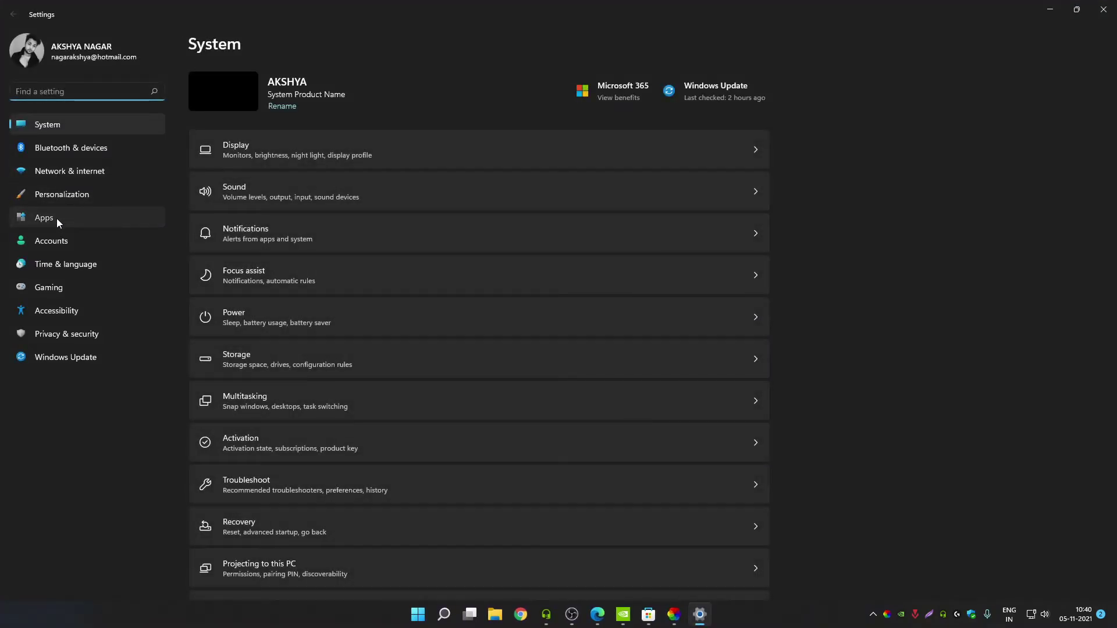
click(57, 217)
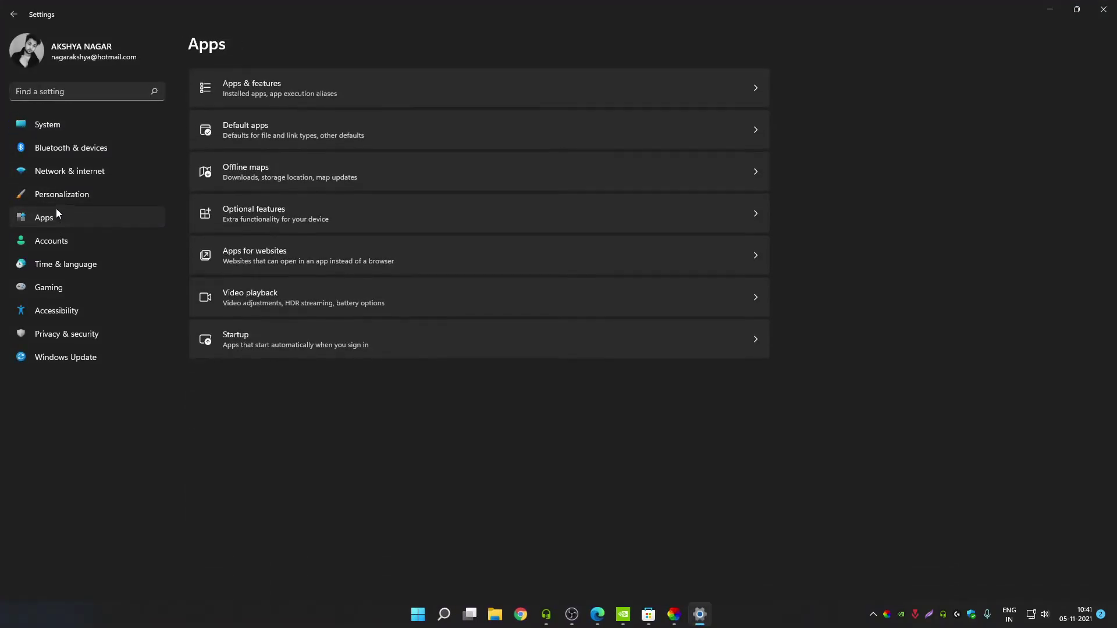
click(295, 82)
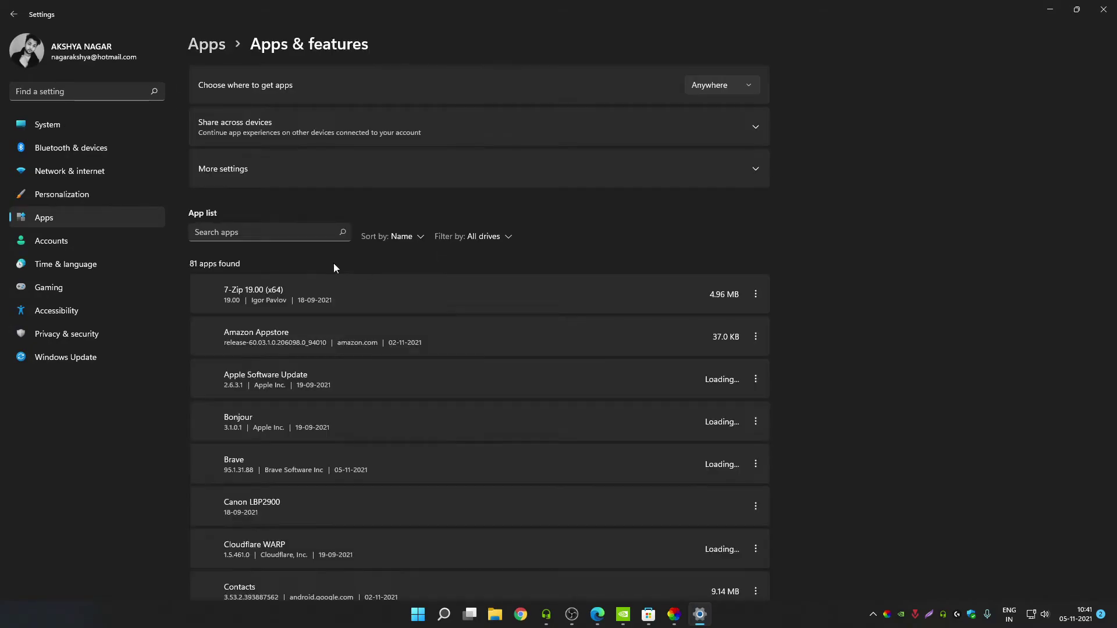
Browse the installed apps list and search it for 'livel'.
scroll(623, 460, down, 20)
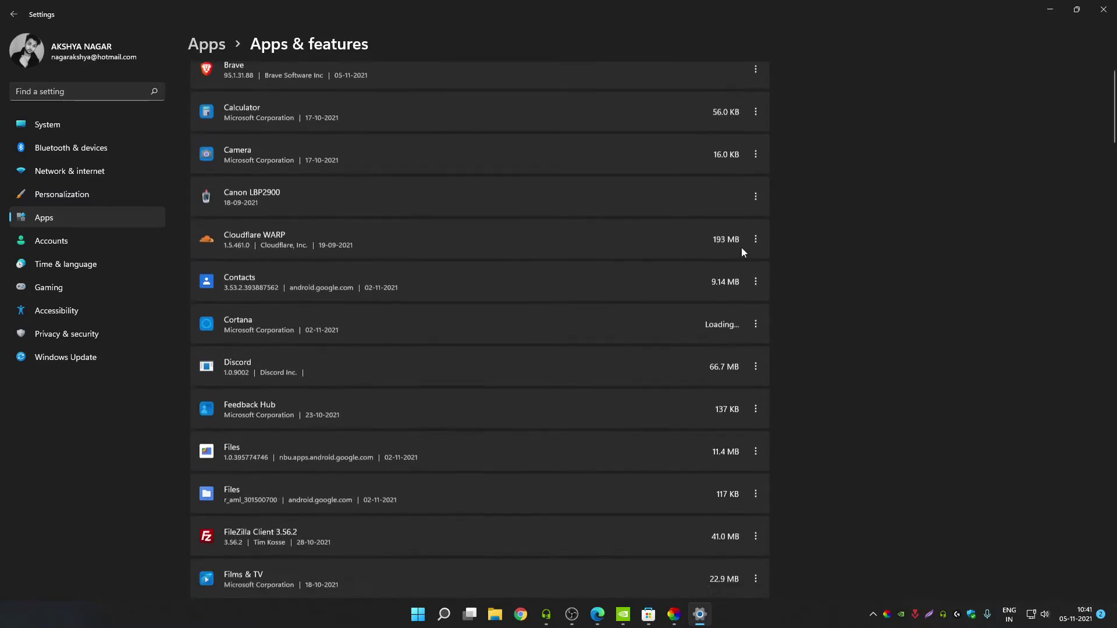
scroll(246, 360, down, 15)
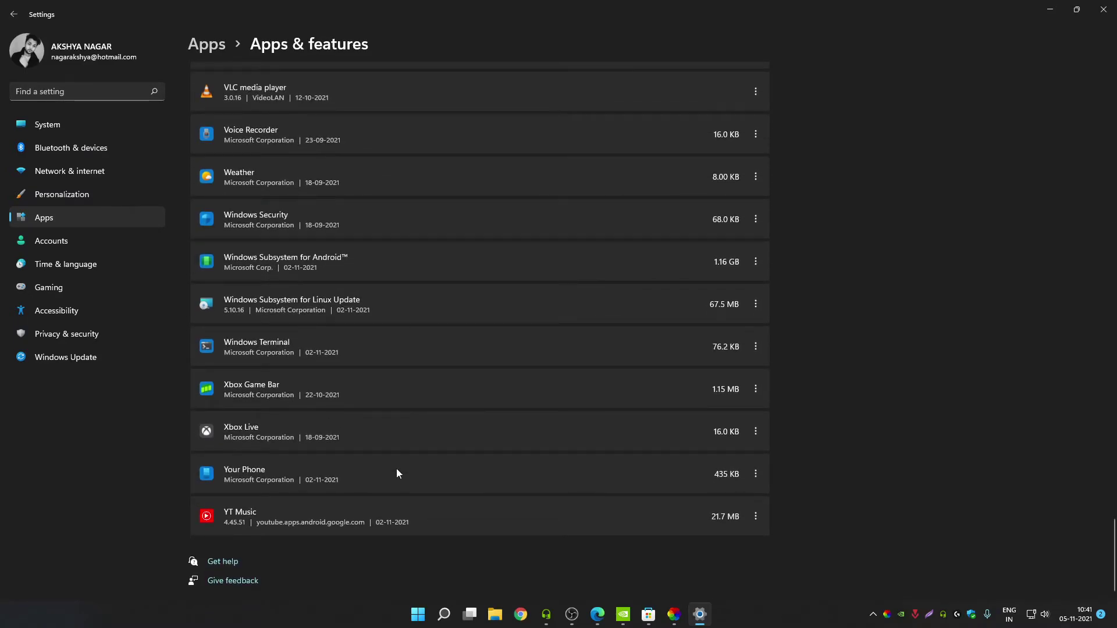
scroll(226, 265, up, 10)
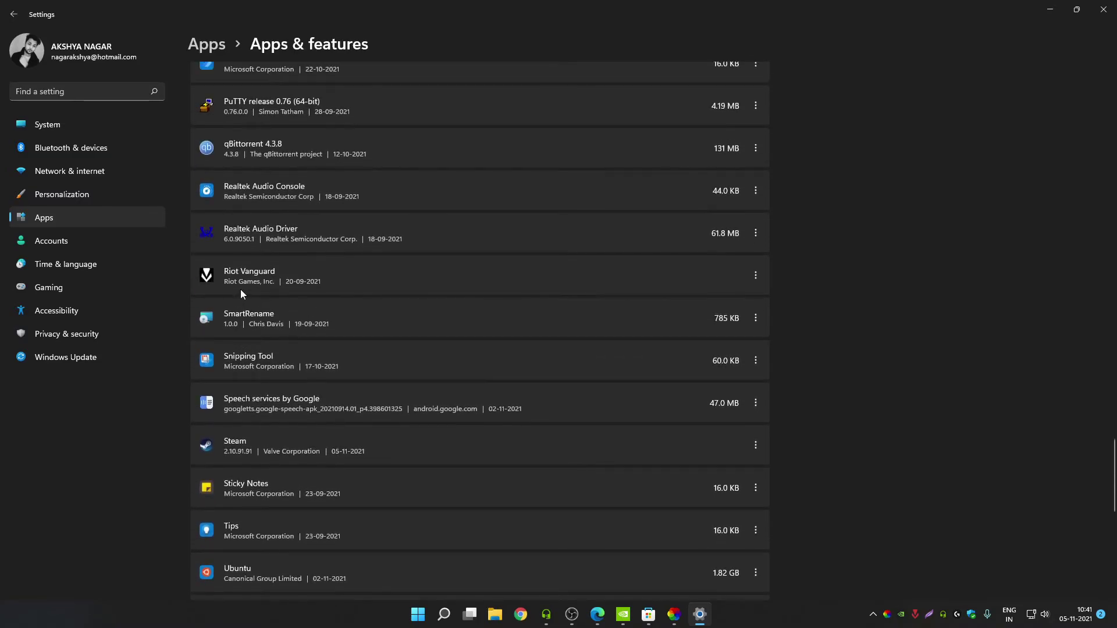
scroll(279, 297, up, 8)
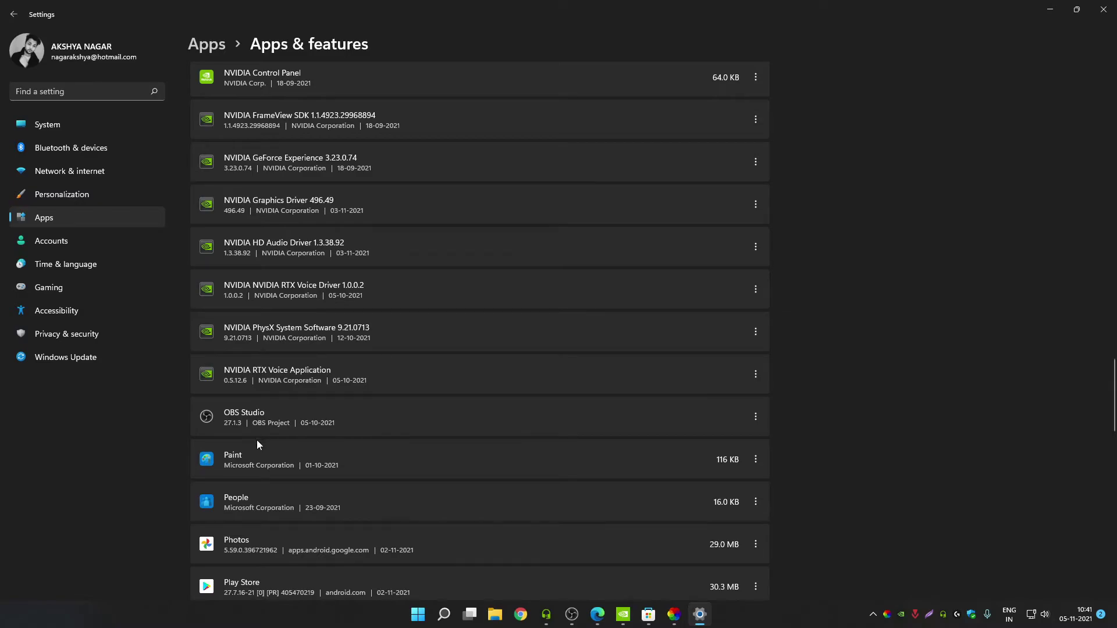
scroll(257, 442, up, 12)
scroll(360, 484, up, 15)
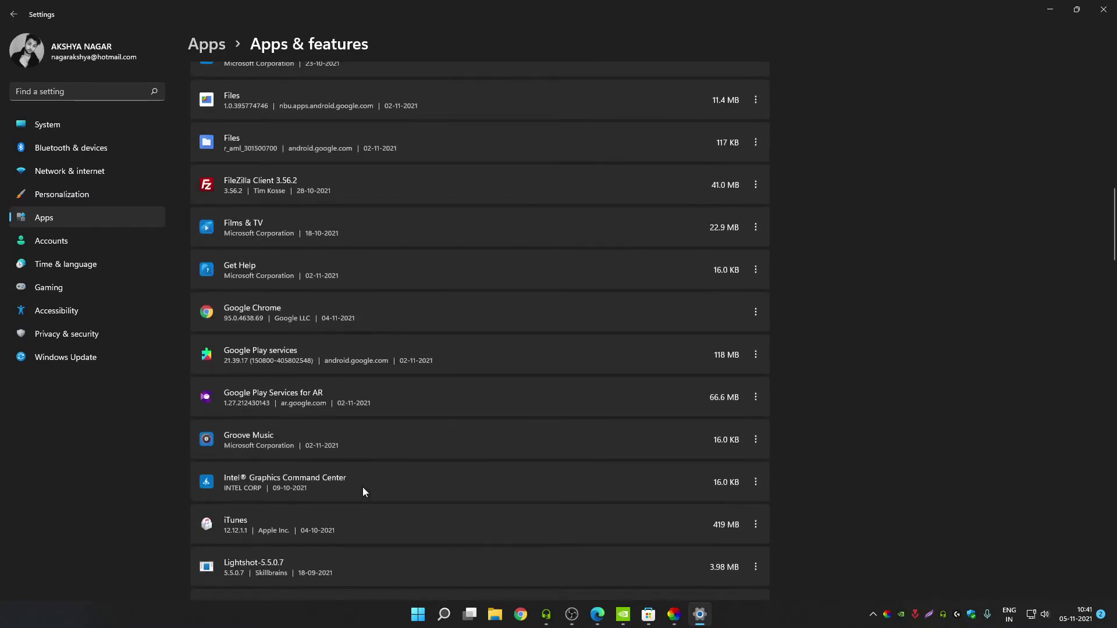
scroll(367, 493, up, 2)
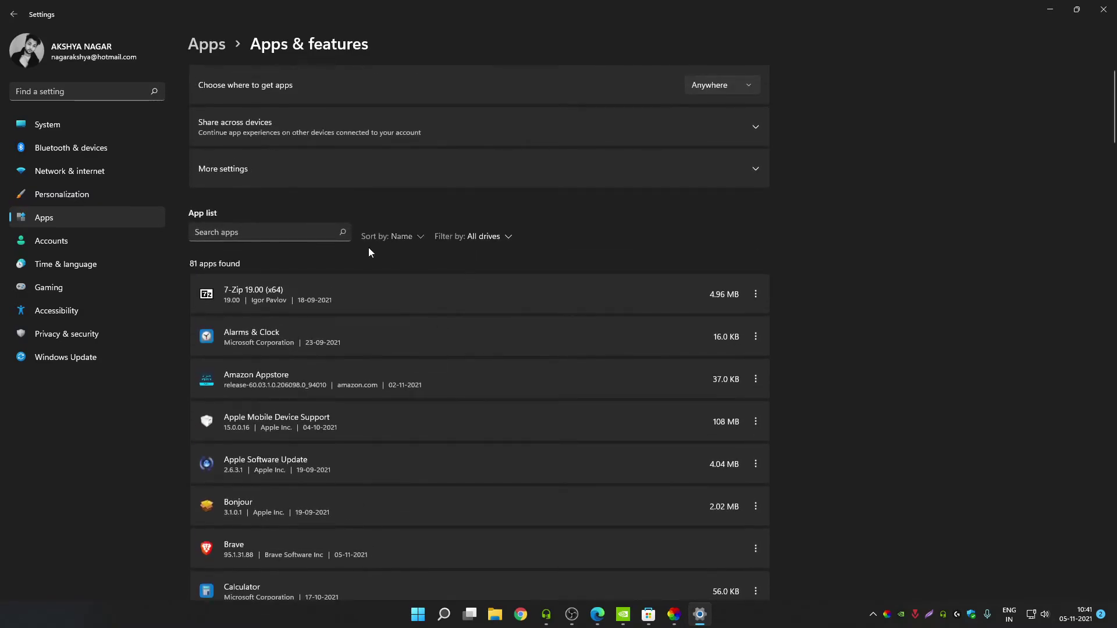
text(livel)
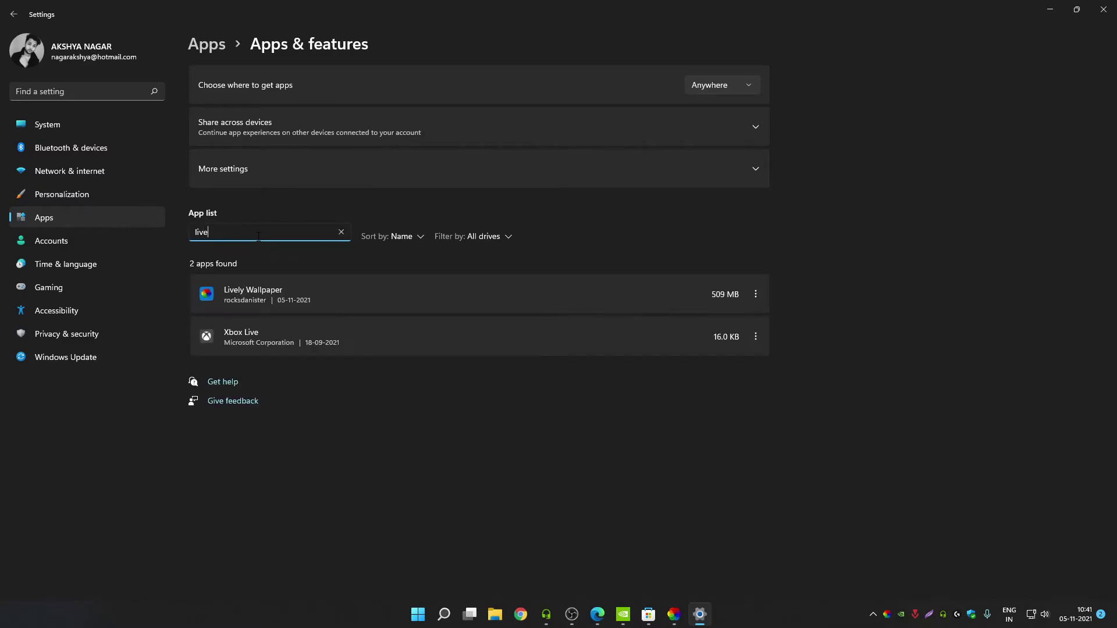
Uninstall Lively Wallpaper from its row's menu and confirm the removal.
click(756, 294)
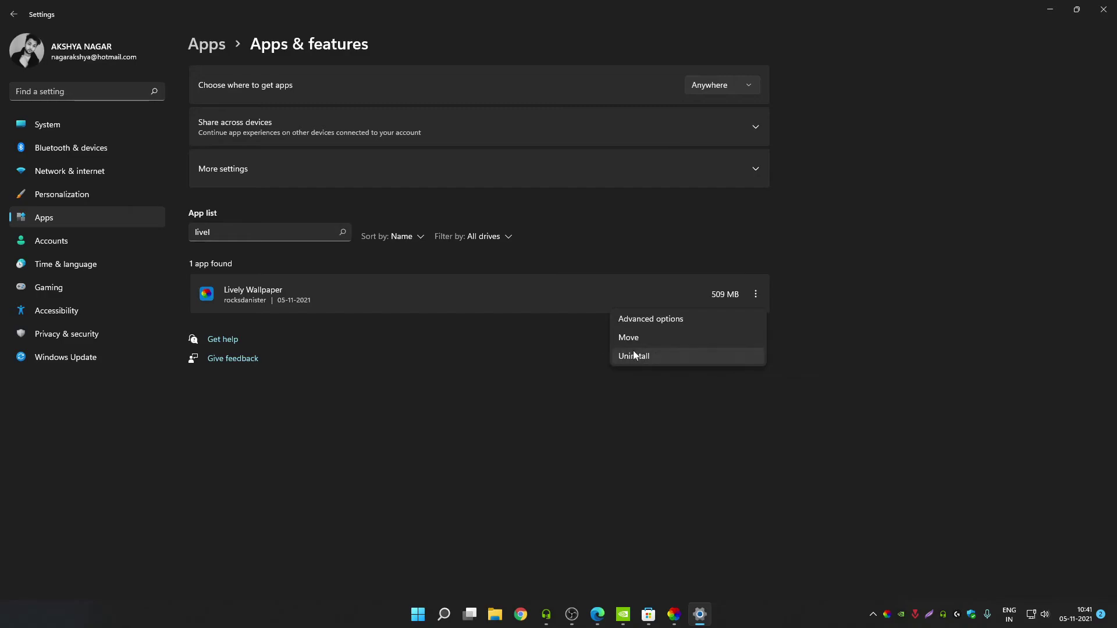
click(655, 356)
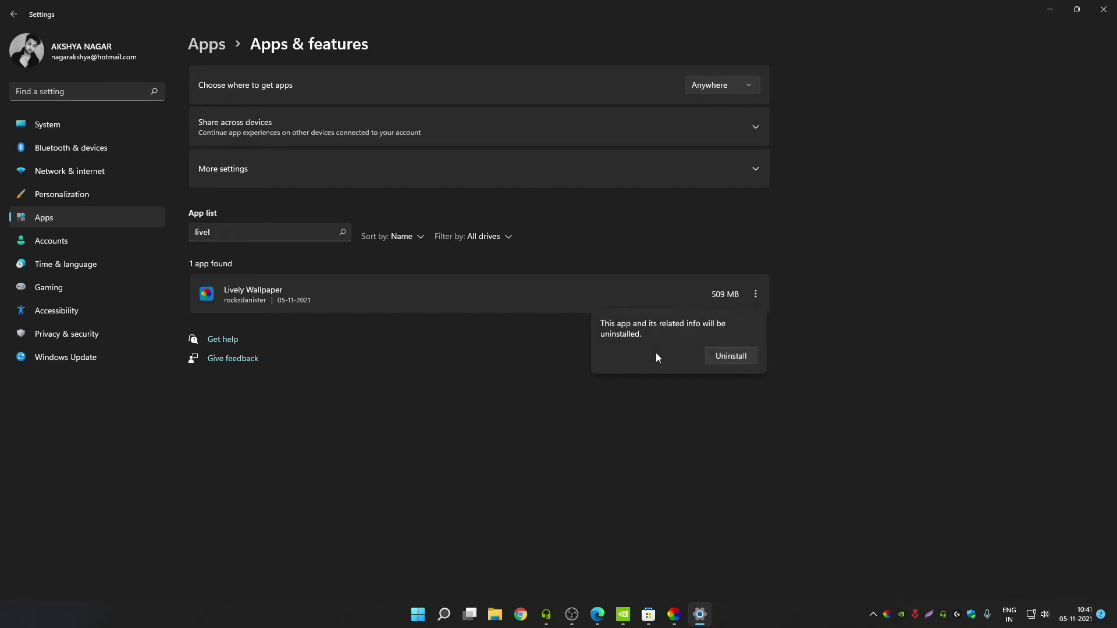
click(736, 363)
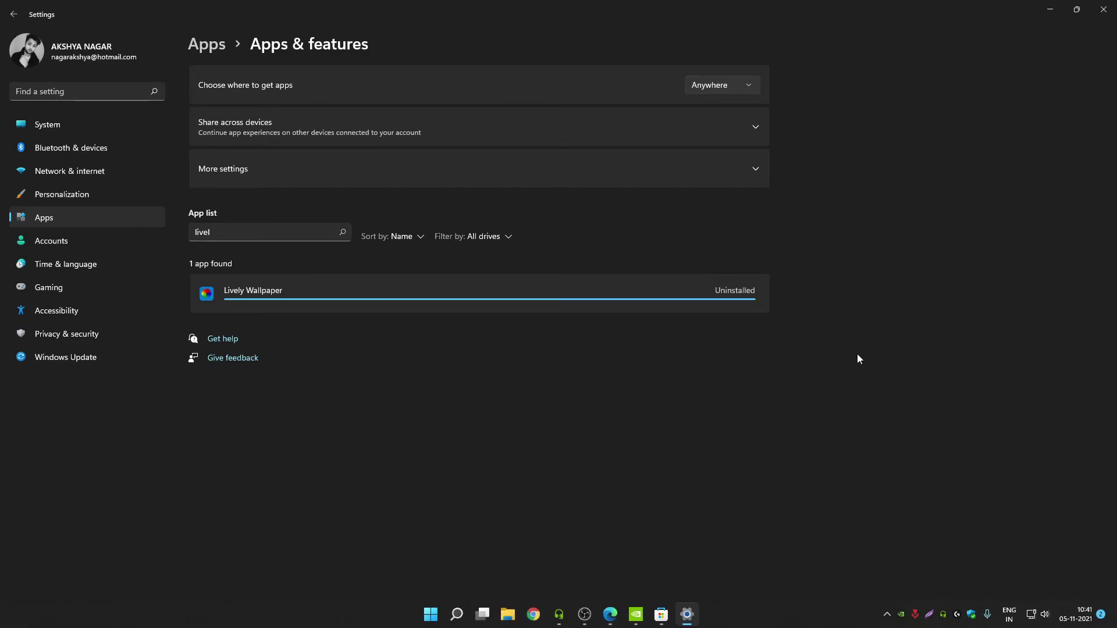